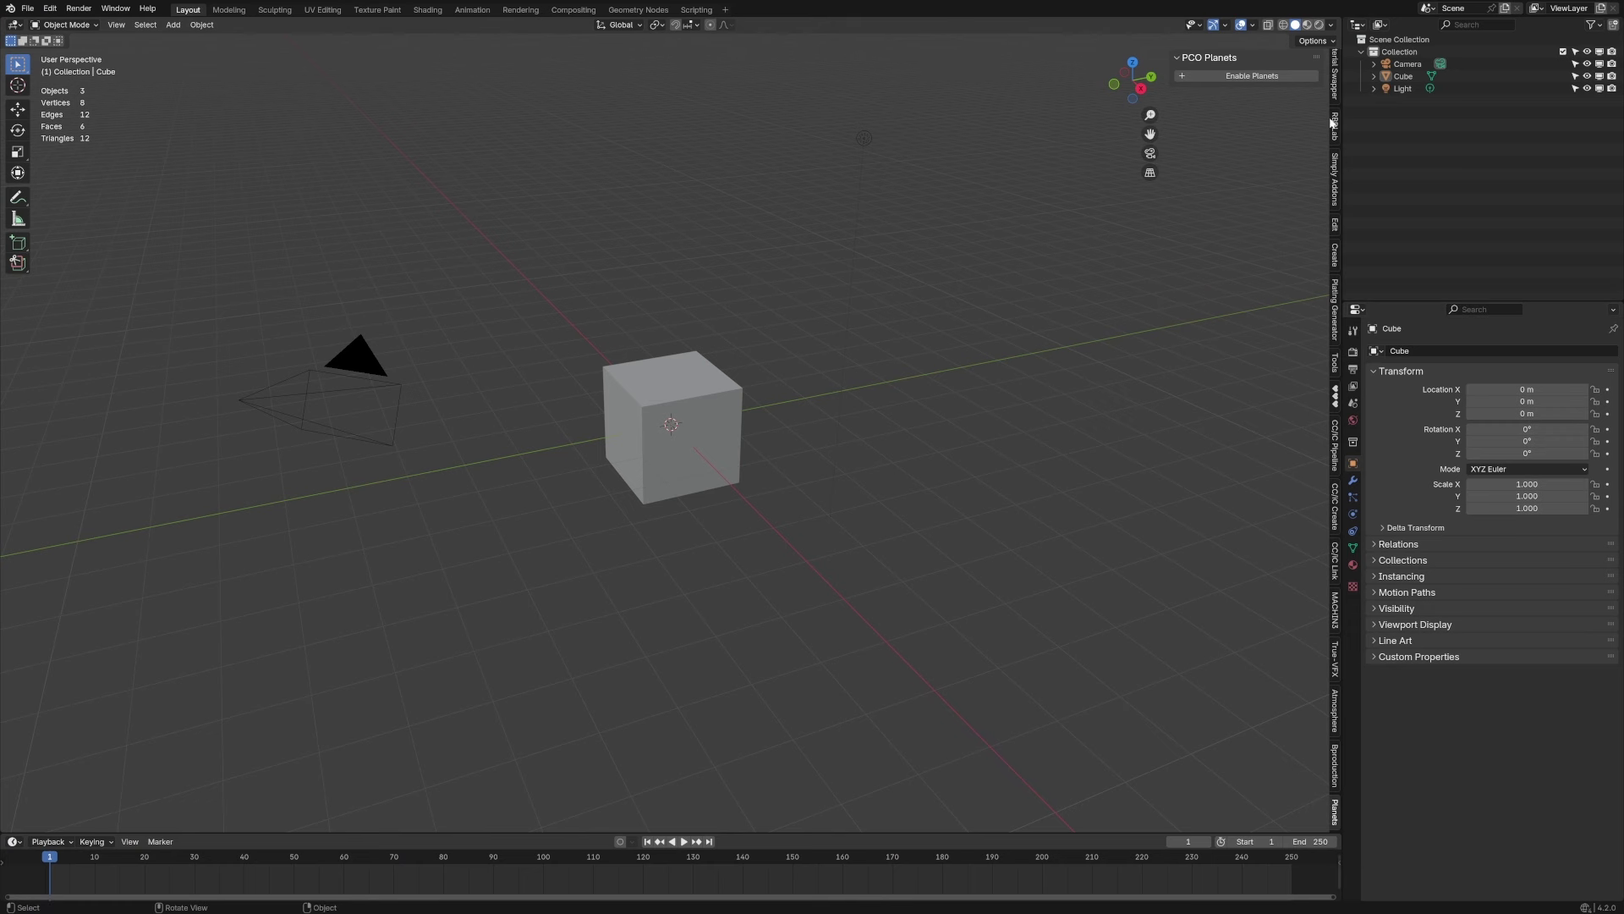
# Switch the 3D viewport to Rendered shading
pyautogui.click(1318, 26)
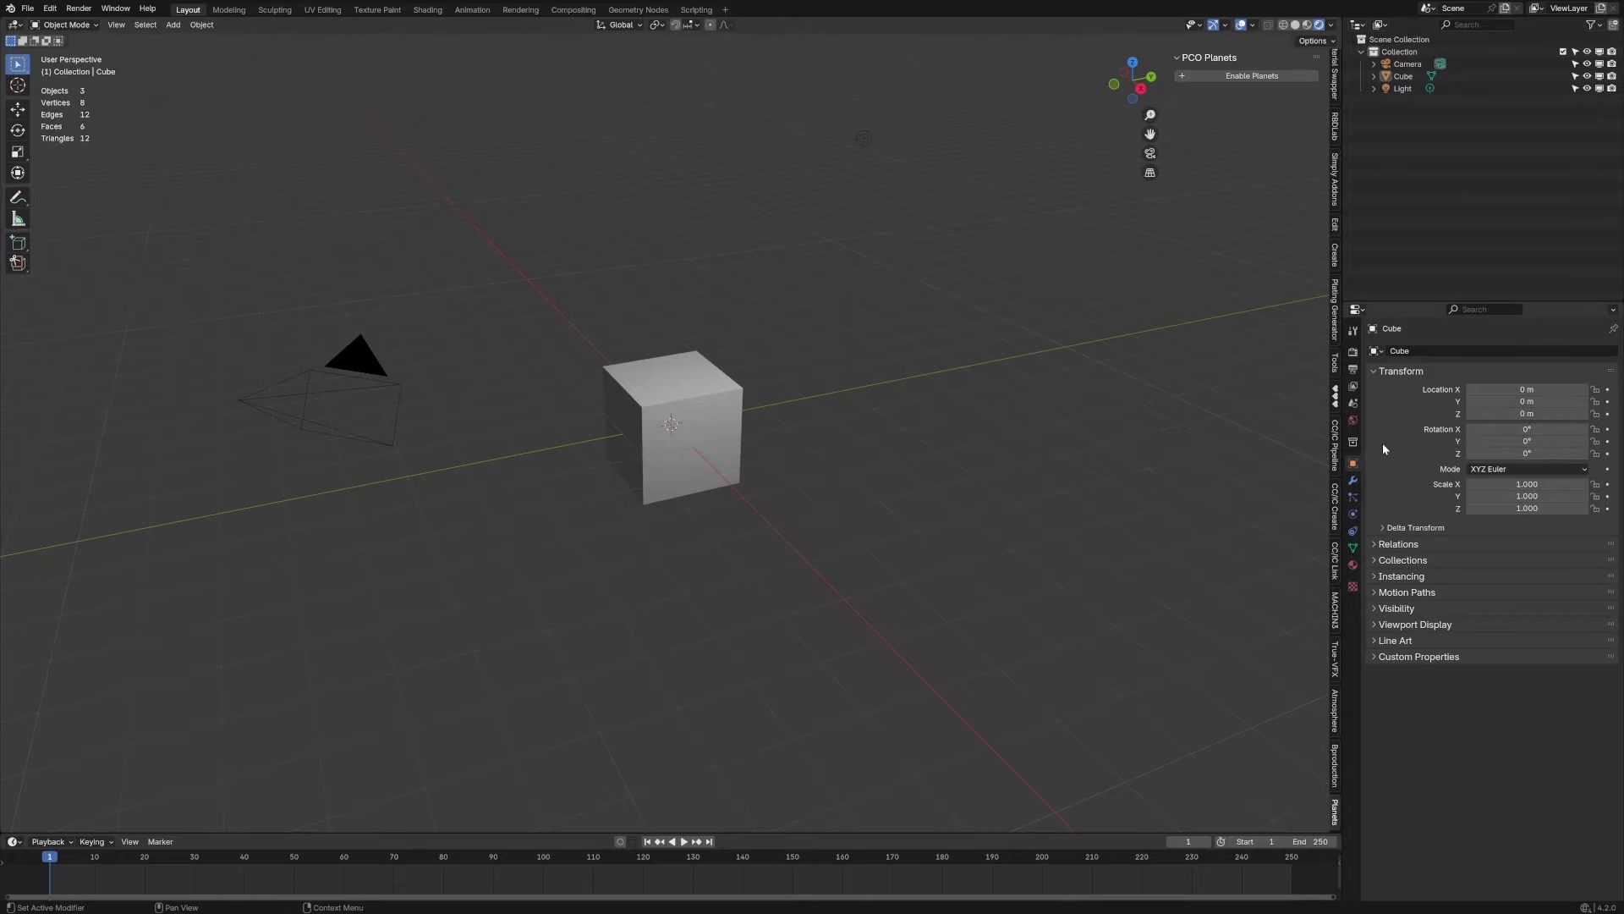
# Open the Render properties and enable PCO Planets, adding a PCO Sun
pyautogui.click(1352, 352)
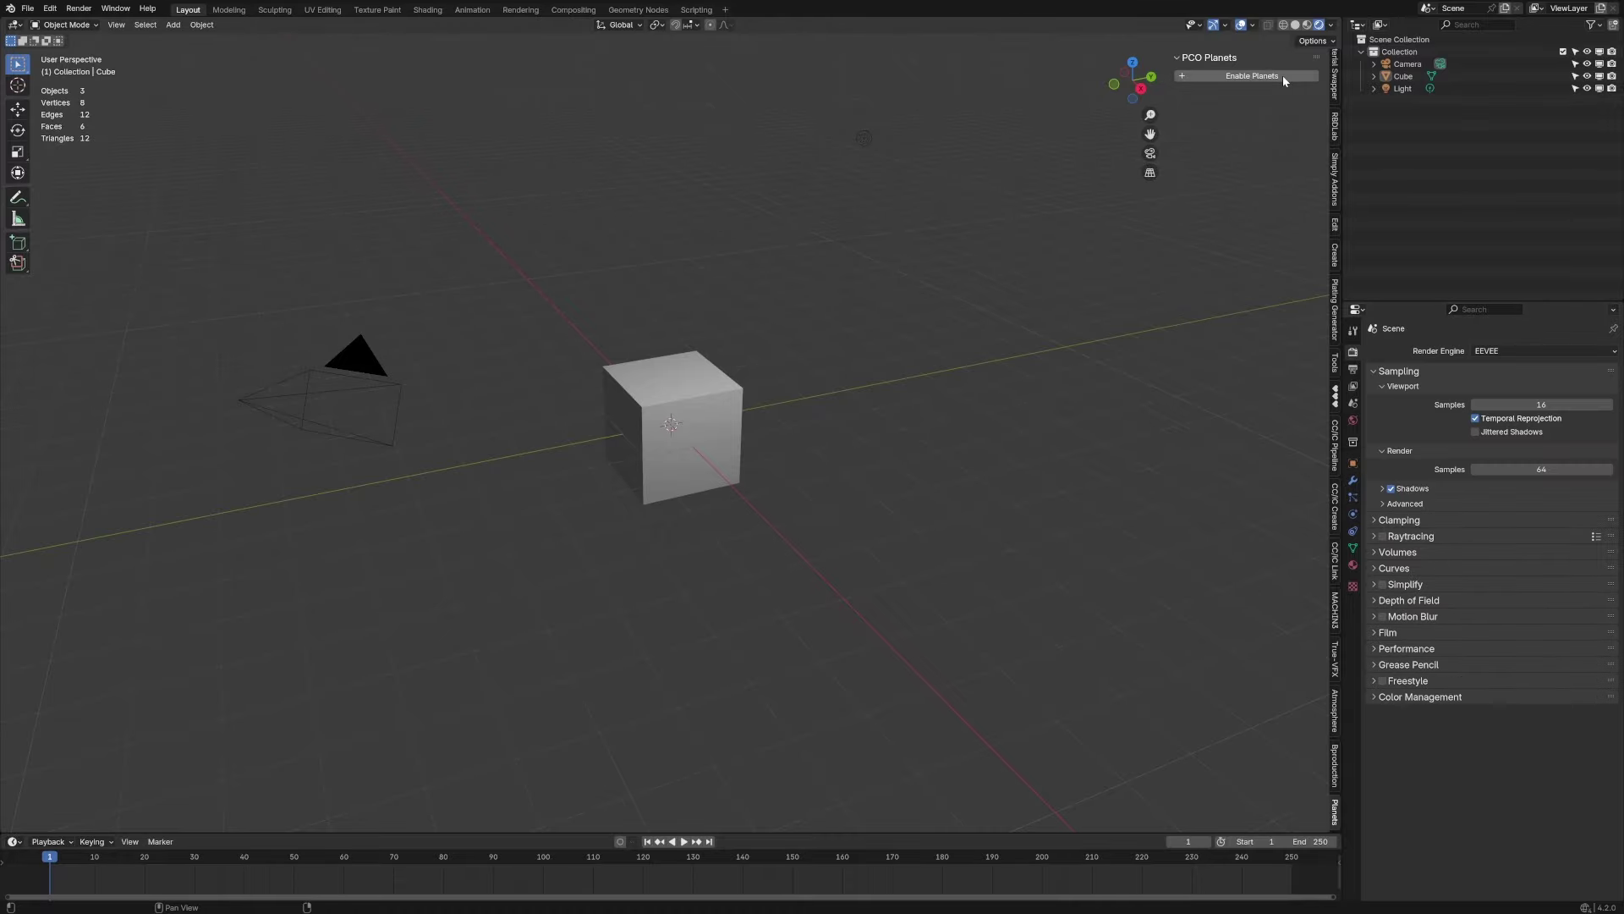
pyautogui.click(1284, 77)
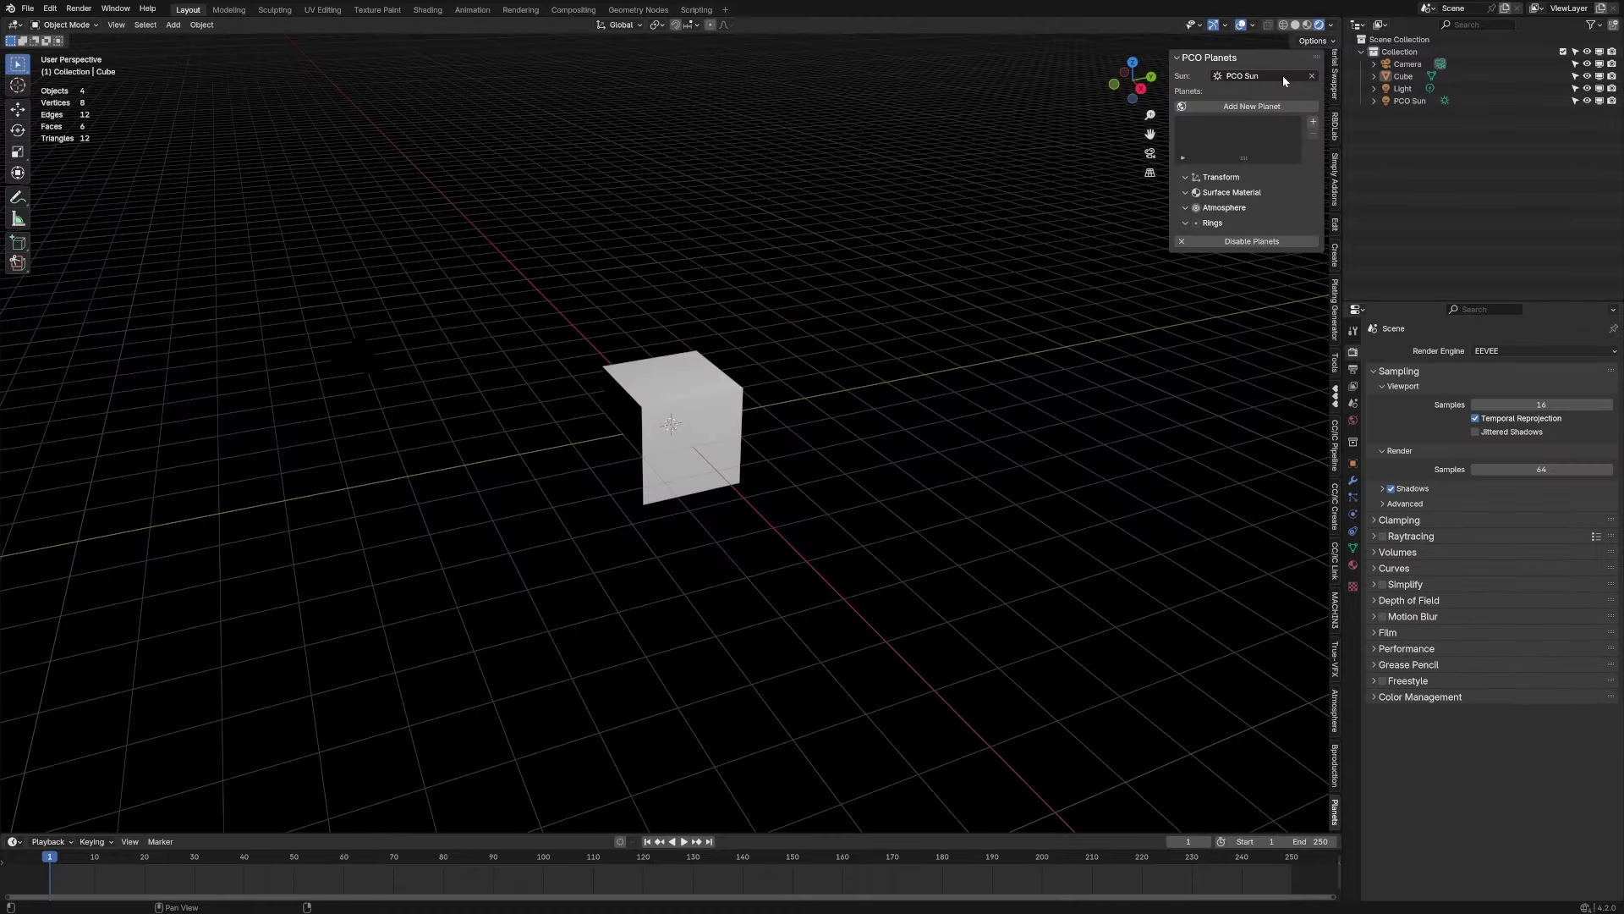
pyautogui.moveTo(752, 474); pyautogui.dragTo(751, 426, button='middle')
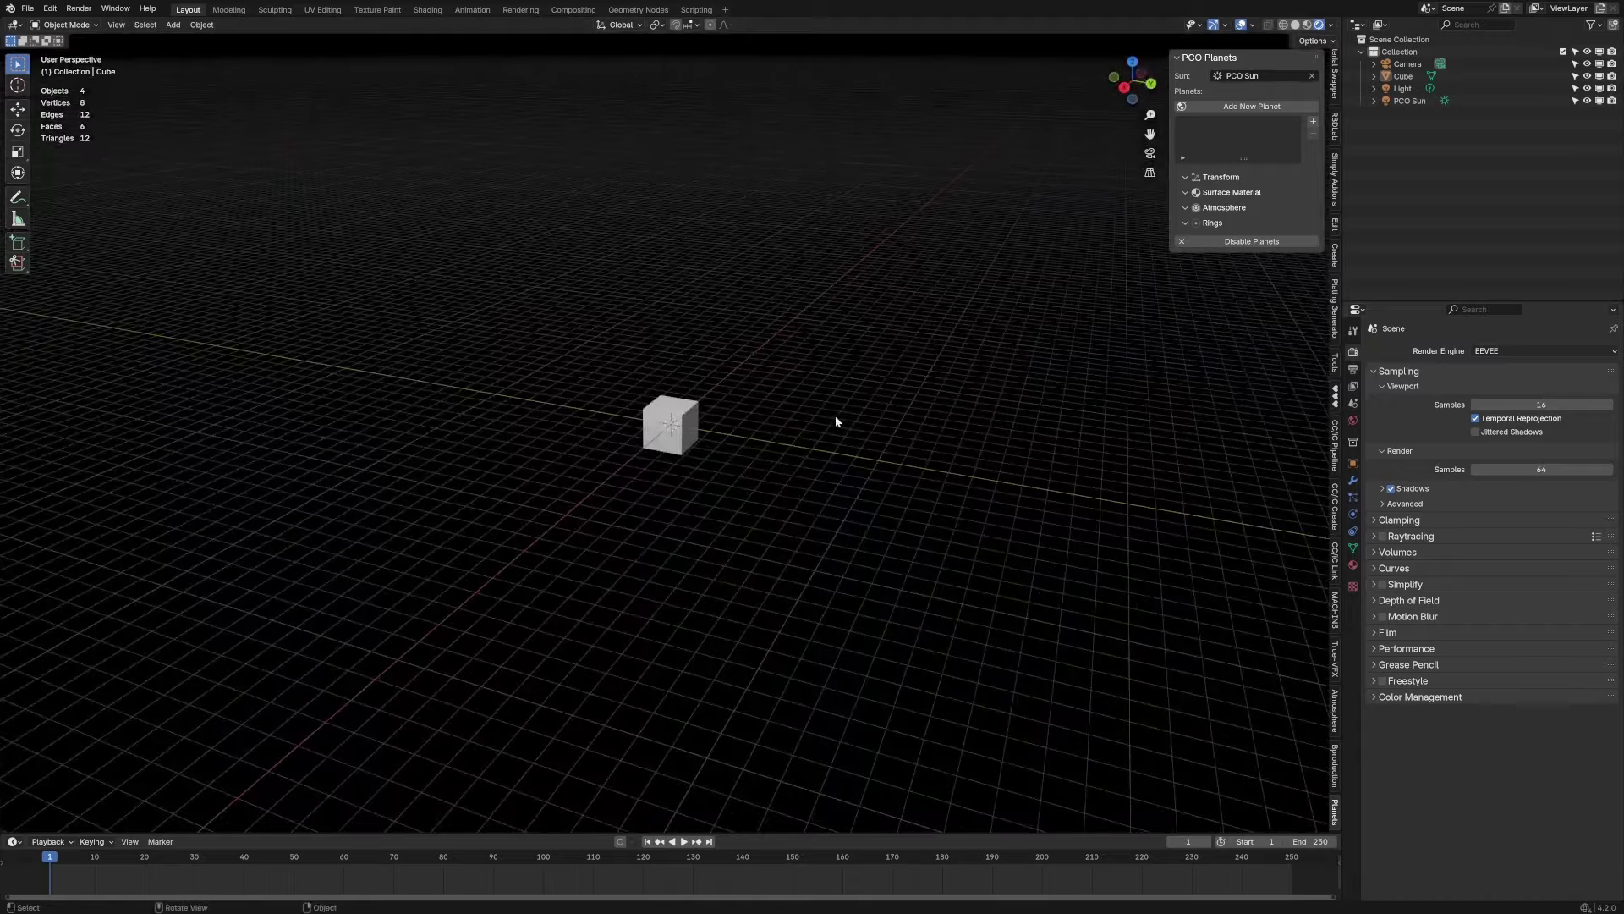
# Add a new planet named 'Subscribe'
pyautogui.click(1250, 105)
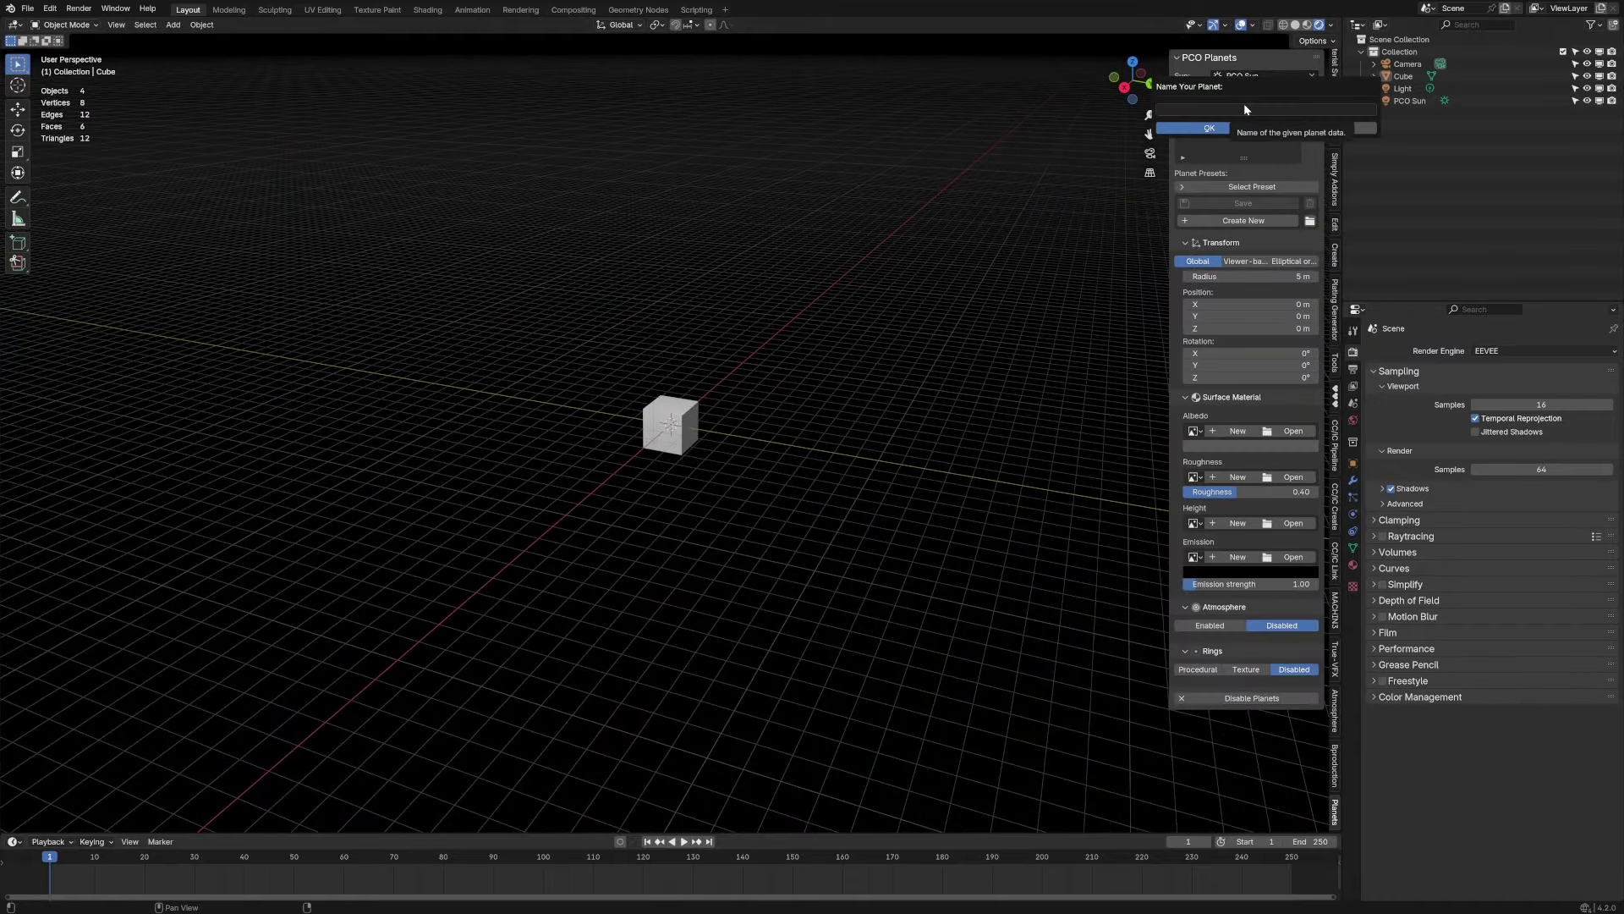
pyautogui.write('Subscribe')
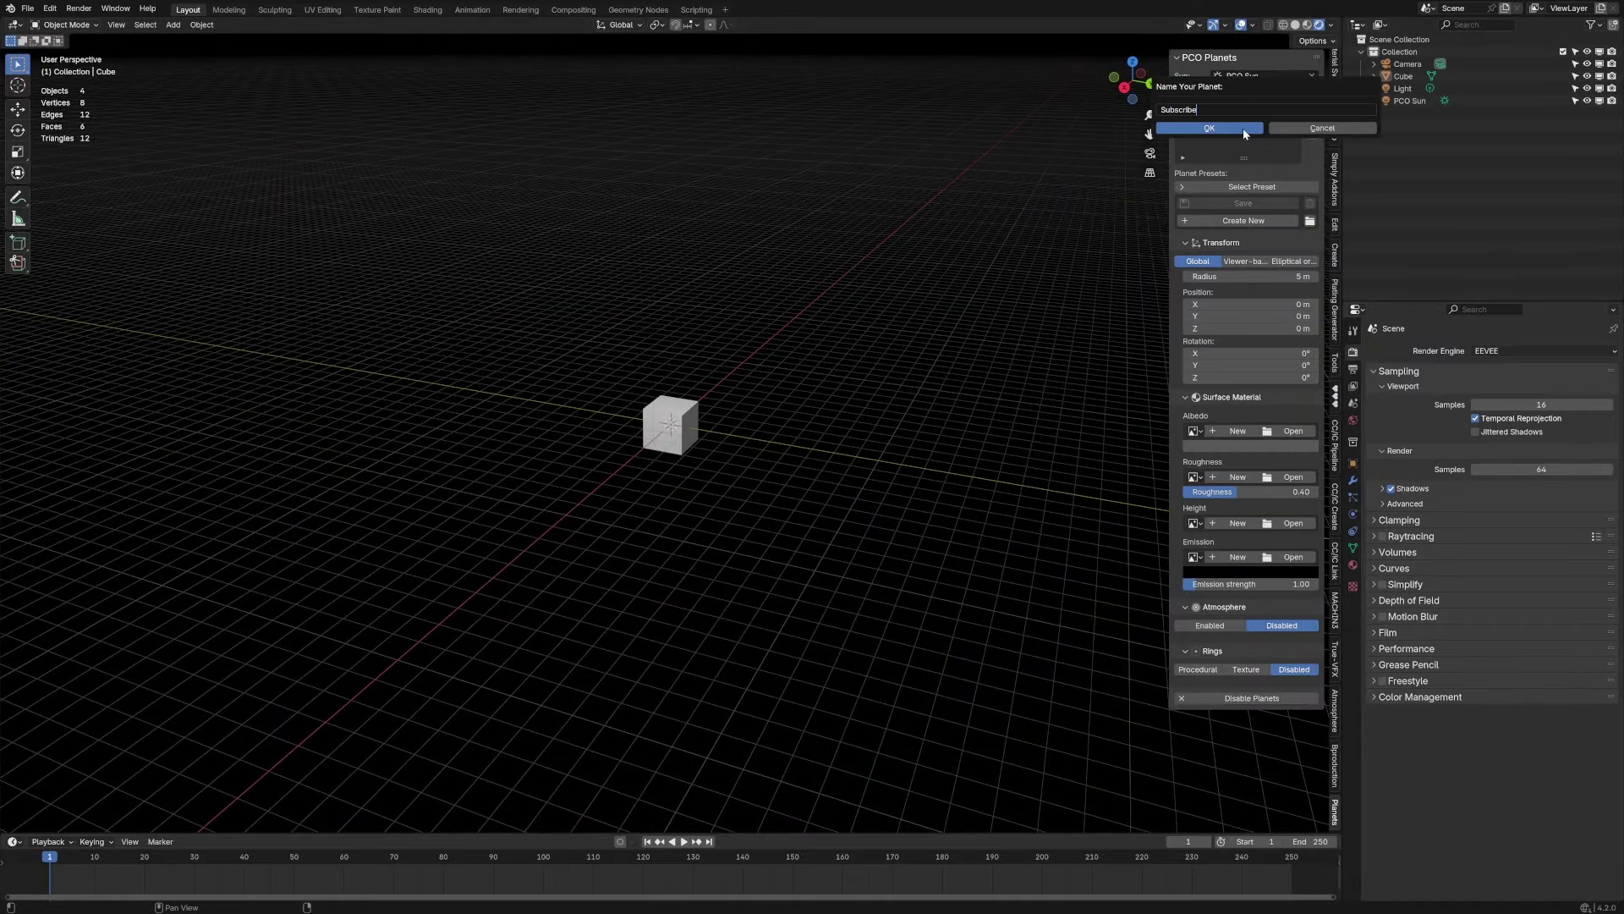
pyautogui.click(1243, 130)
pyautogui.moveTo(514, 489); pyautogui.dragTo(755, 417, button='middle')
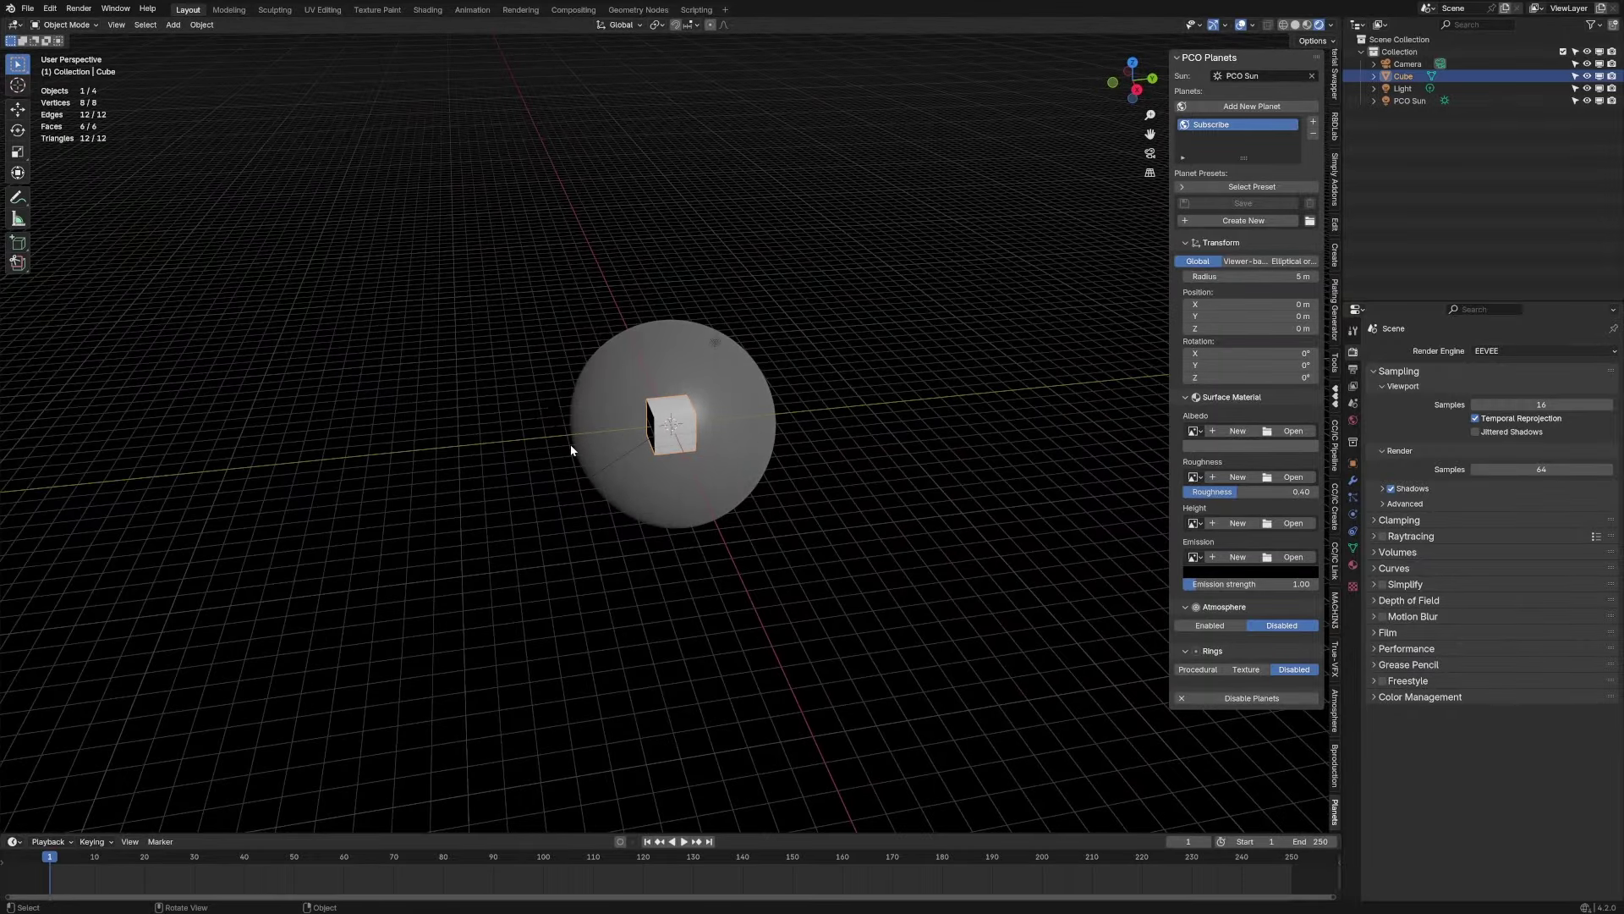
# With PCO Sun selected, move the Subscribe planet's Position Y to -11 m
pyautogui.click(603, 360)
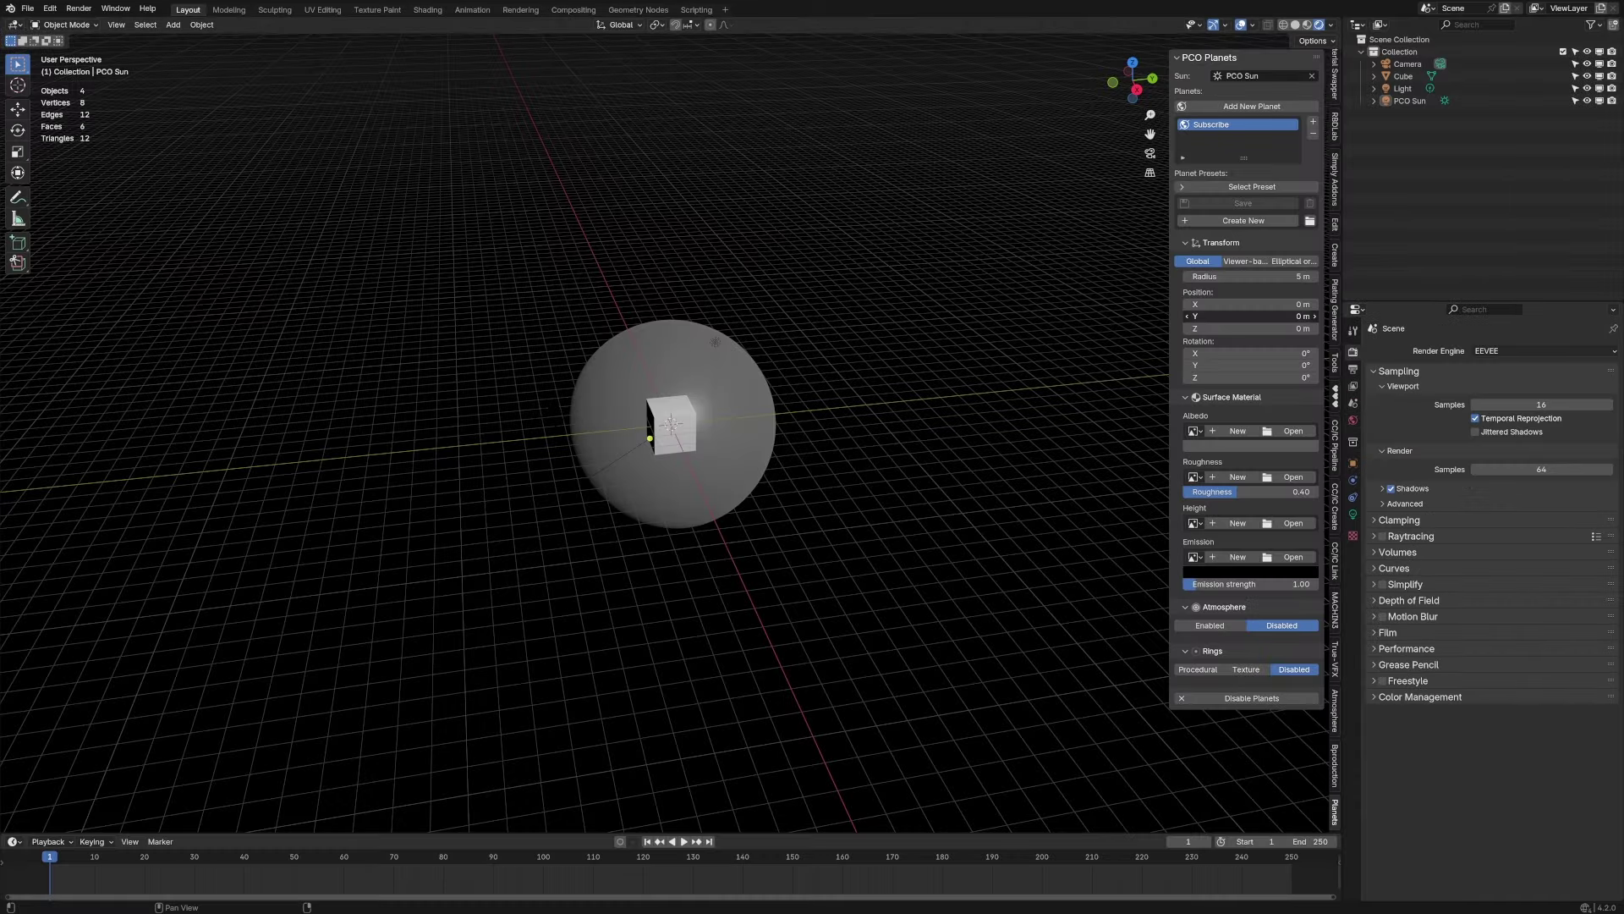
pyautogui.moveTo(1249, 315); pyautogui.dragTo(1184, 316)
pyautogui.moveTo(825, 496); pyautogui.dragTo(652, 453, button='middle')
# Delete the default Light and Cube from the scene
pyautogui.click(714, 456)
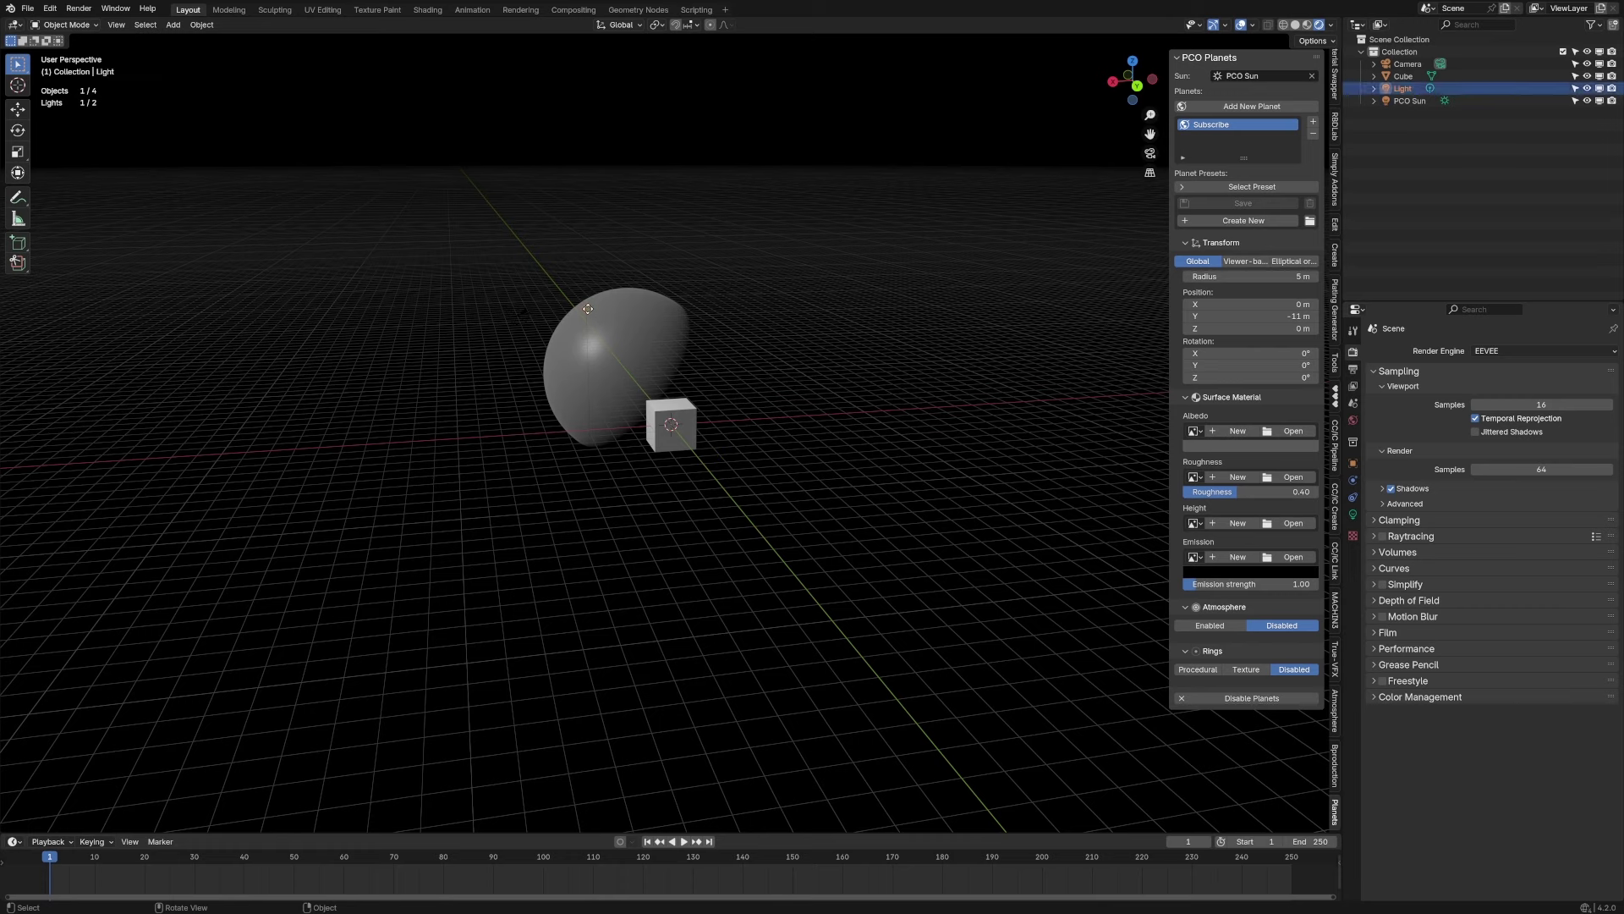
pyautogui.press('Delete')
pyautogui.click(1406, 88)
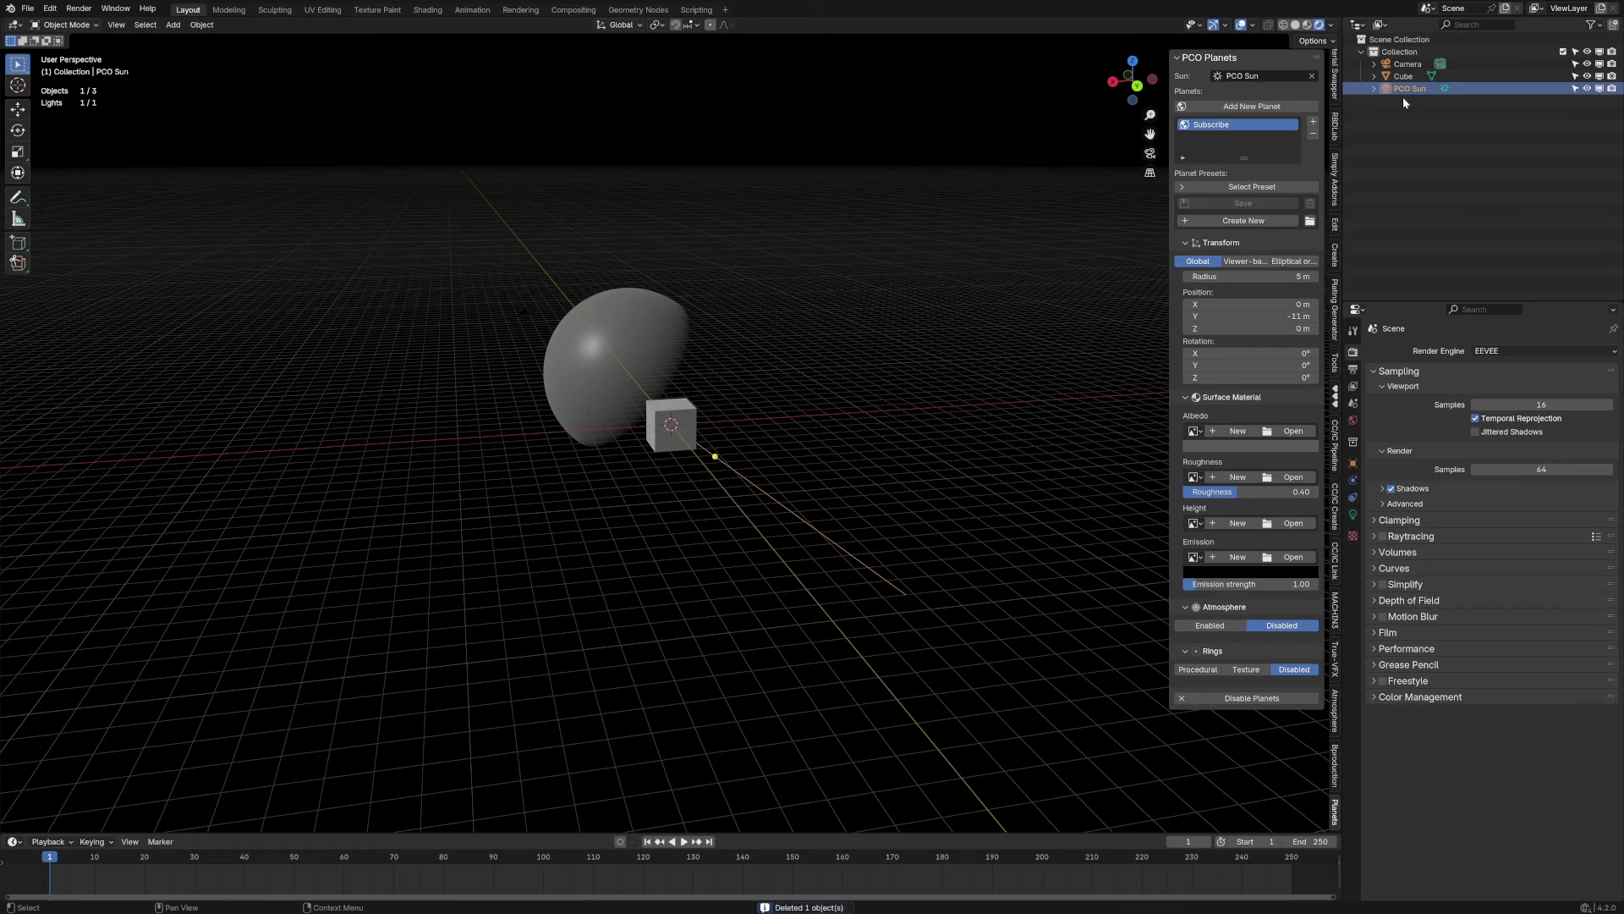
pyautogui.scroll(2, 728, 461)
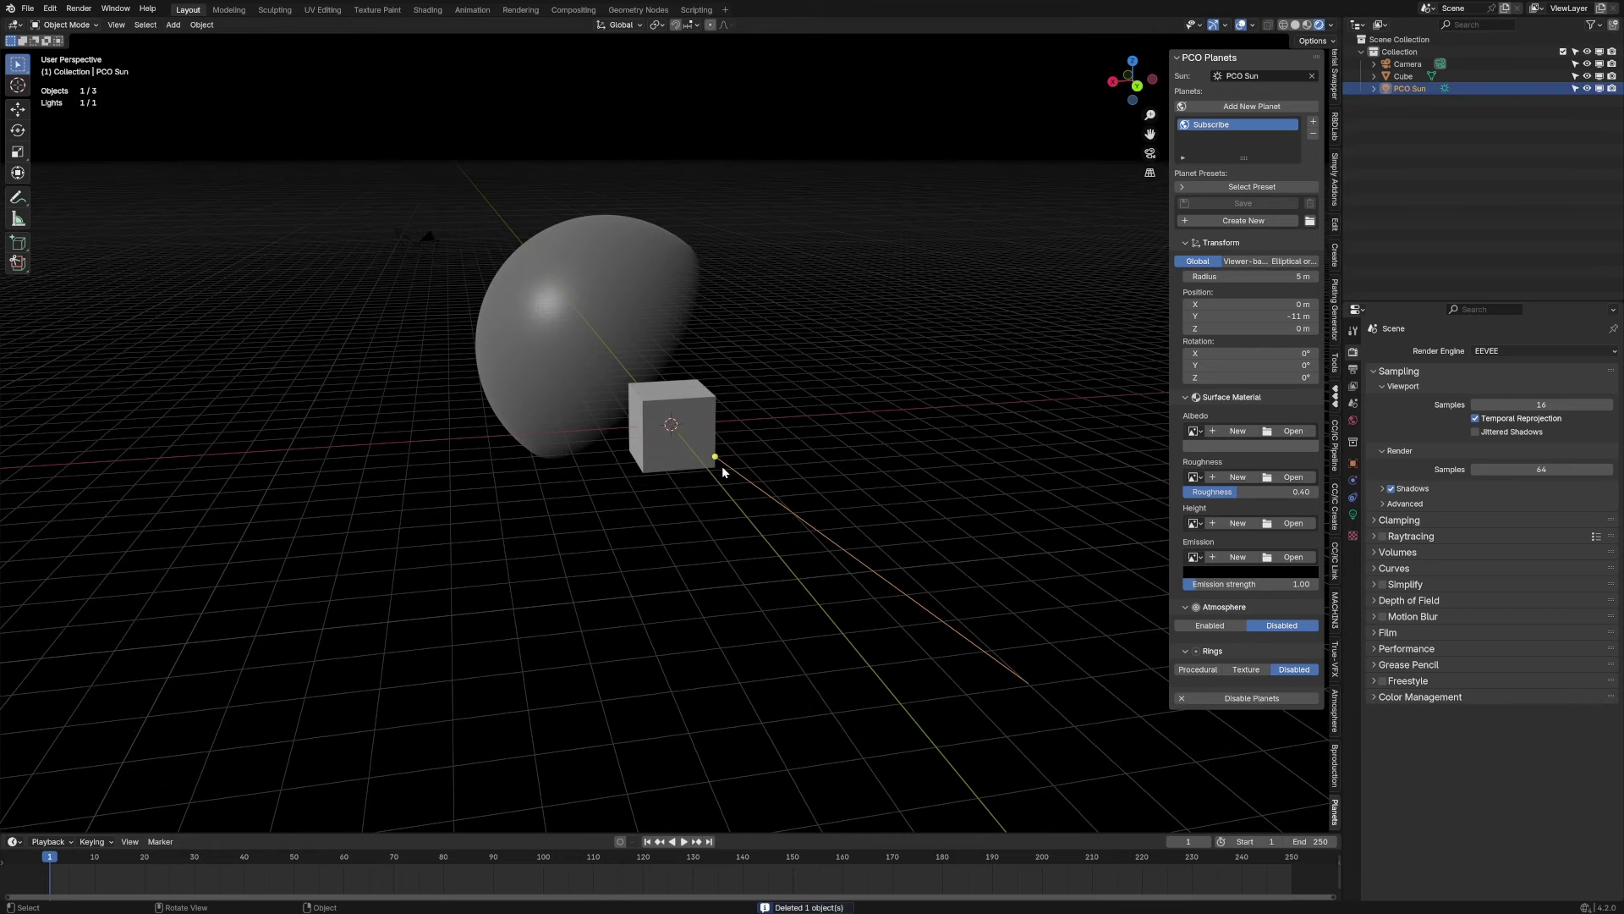
pyautogui.click(714, 468)
pyautogui.click(716, 456)
pyautogui.click(707, 448)
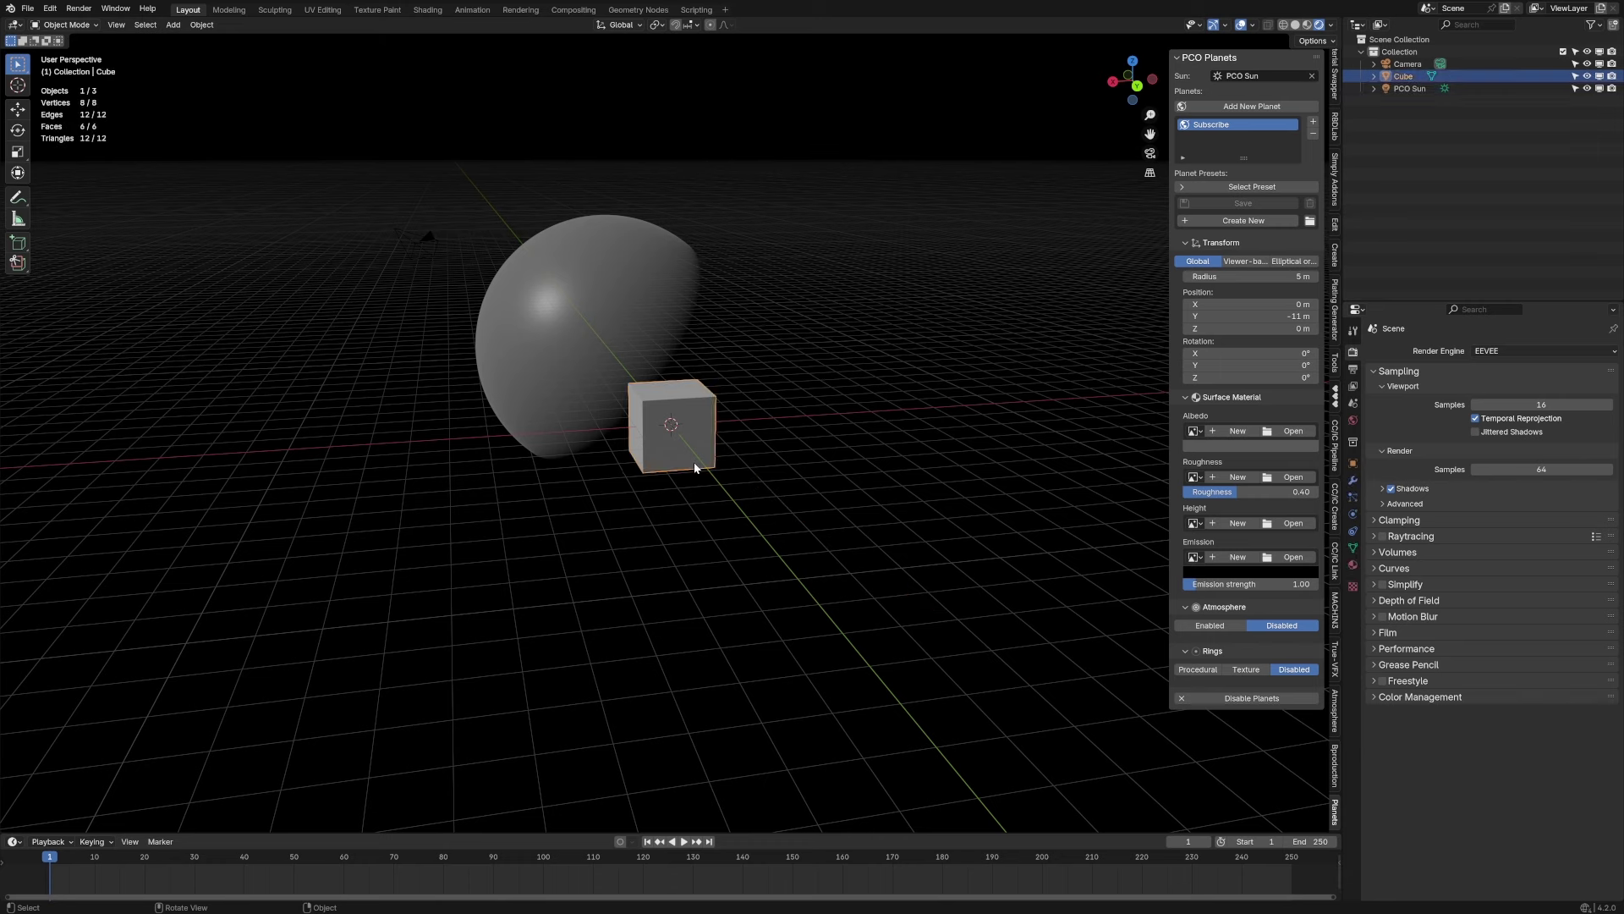
pyautogui.press('Delete')
# Rotate the PCO Sun so its light aims down onto the planet
pyautogui.click(729, 464)
pyautogui.press('r')
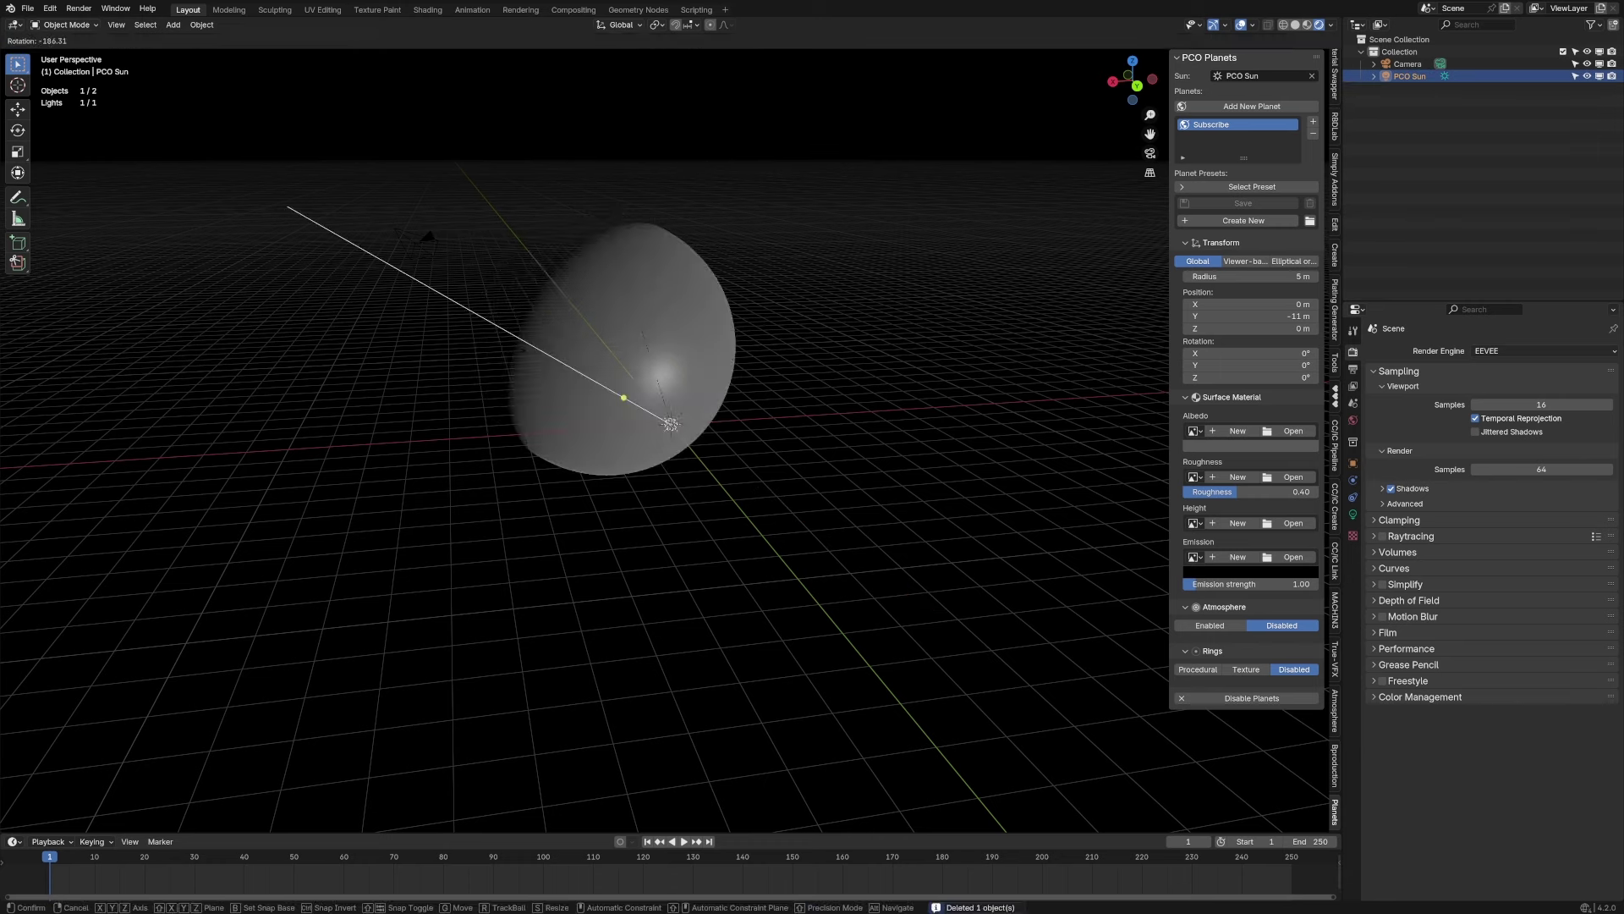
pyautogui.click(755, 470)
pyautogui.moveTo(754, 470); pyautogui.dragTo(744, 638, button='middle')
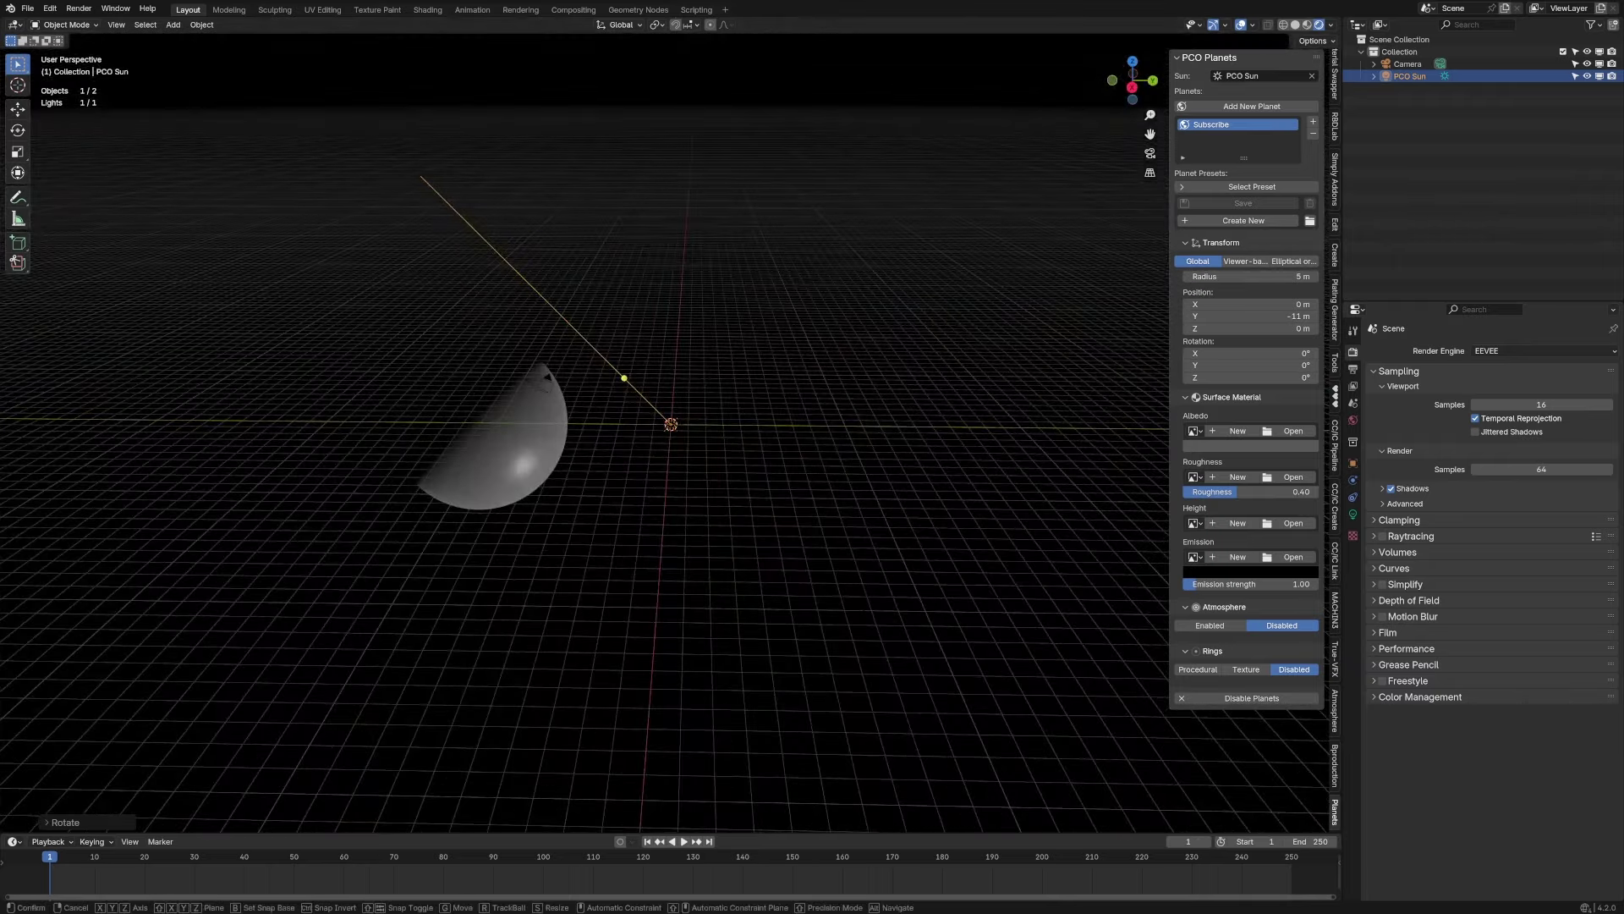
pyautogui.click(714, 247)
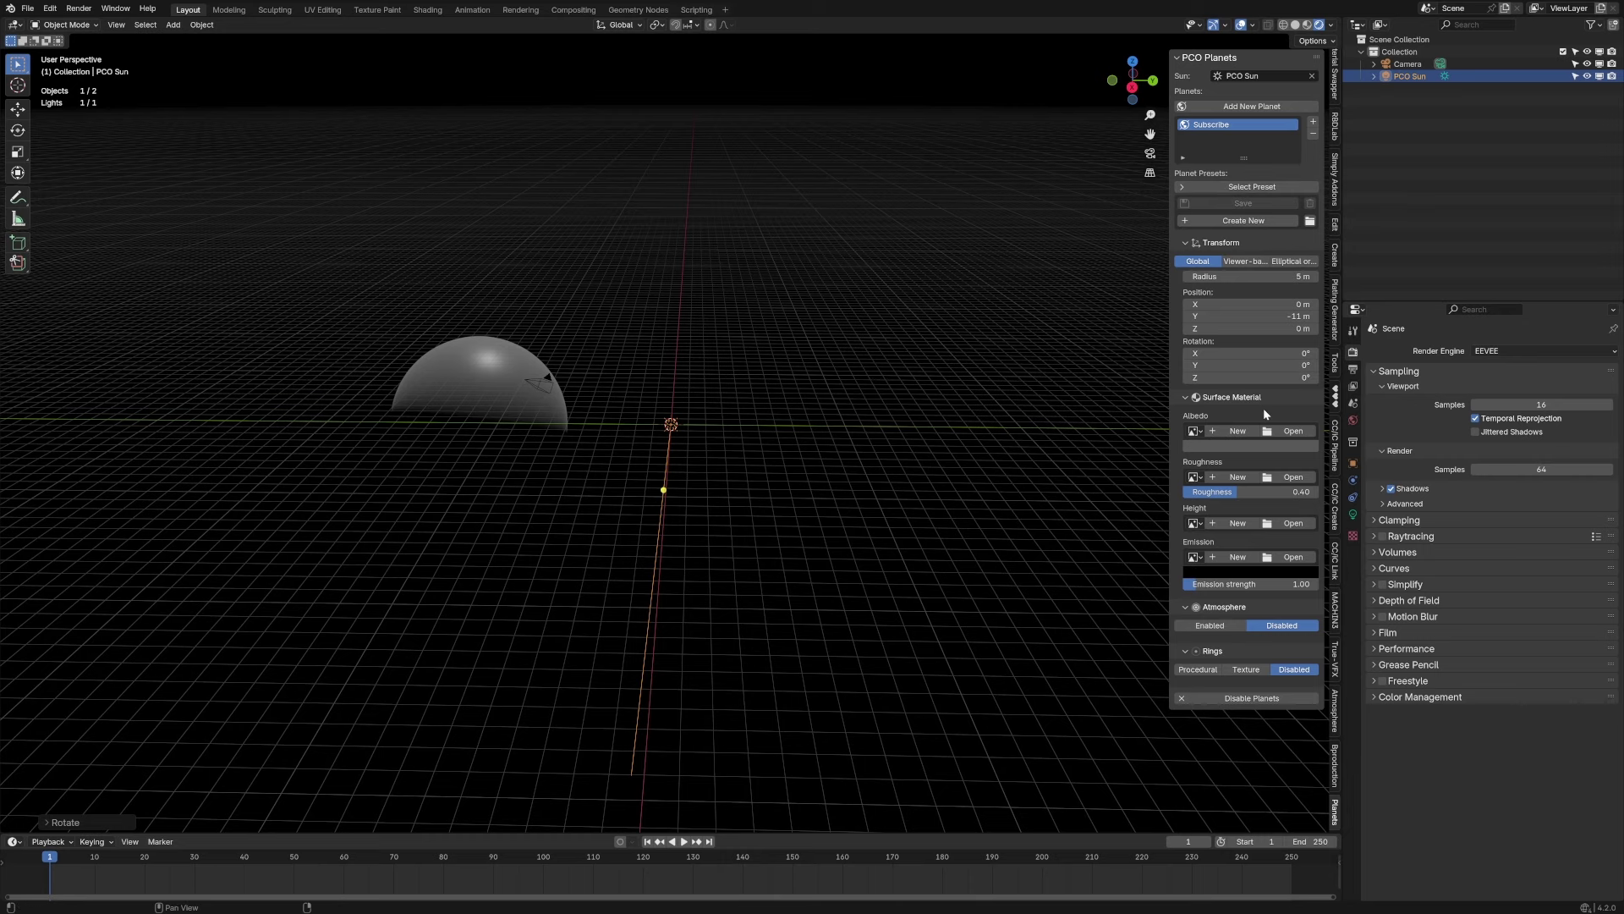
# Load Planet03_D.exr as the planet's albedo texture with Filmic Log color space
pyautogui.click(1293, 430)
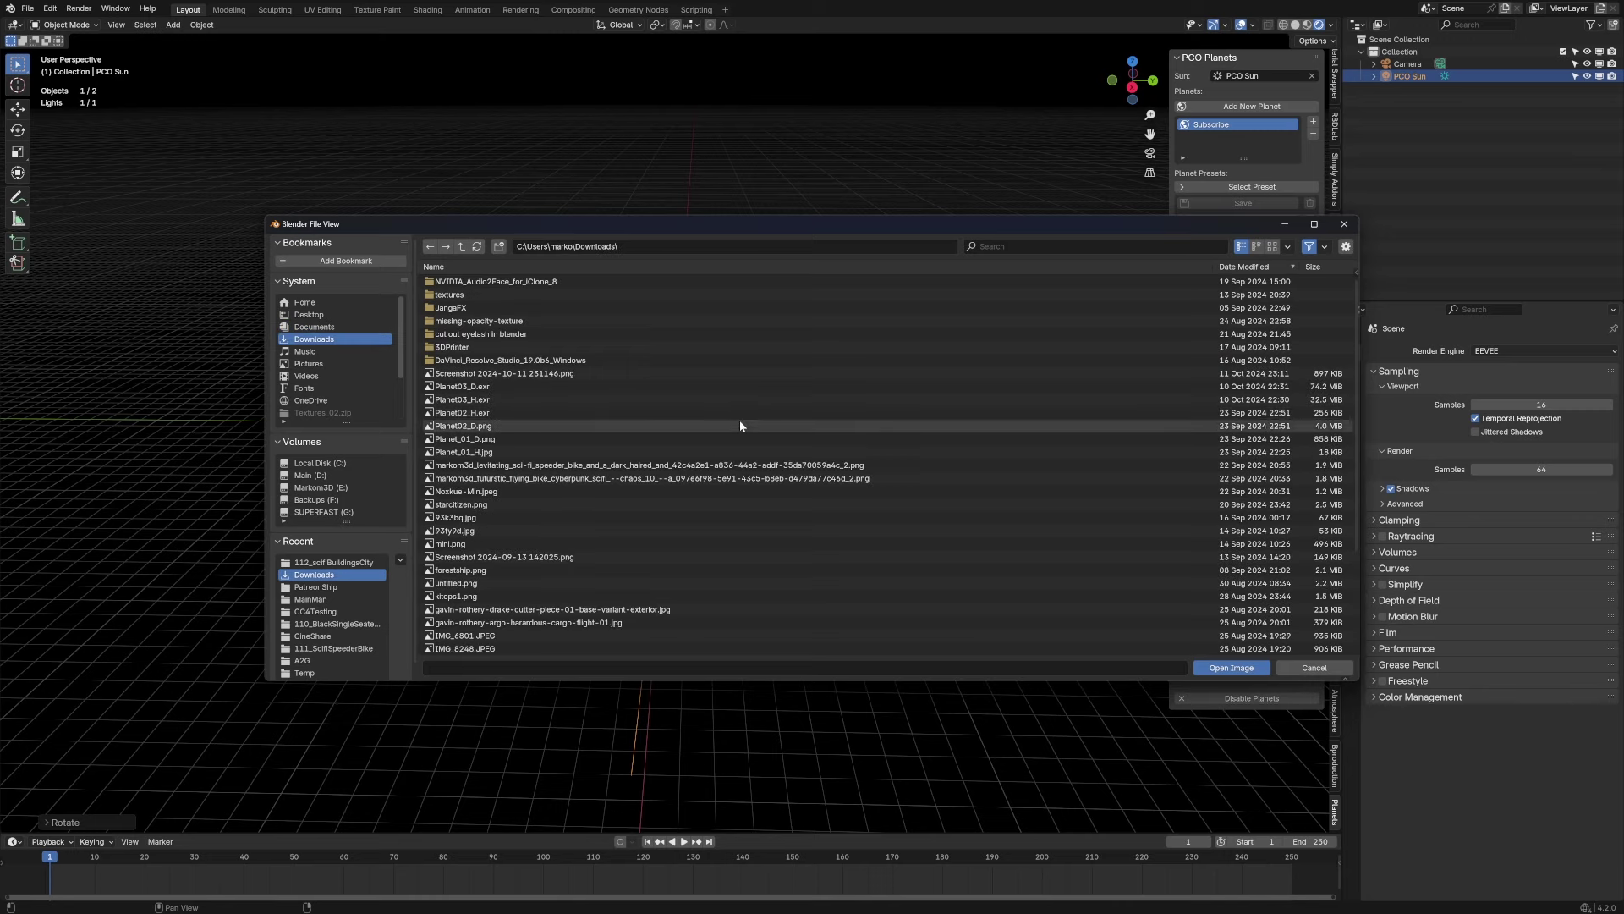
pyautogui.click(462, 387)
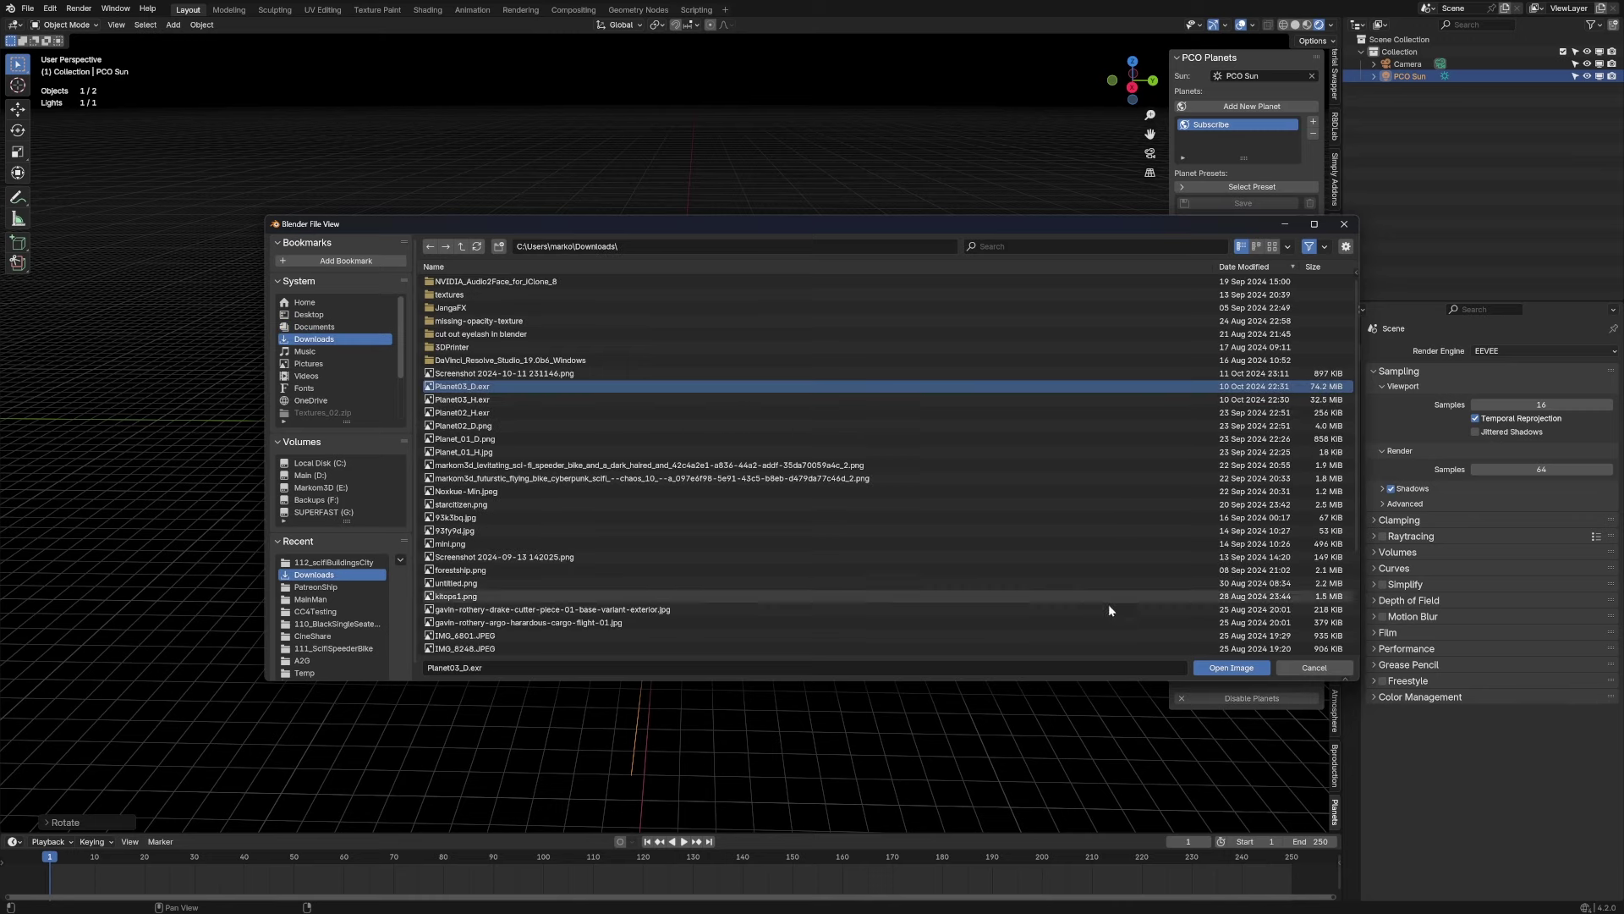
pyautogui.click(1231, 667)
pyautogui.moveTo(592, 406); pyautogui.dragTo(643, 418, button='middle')
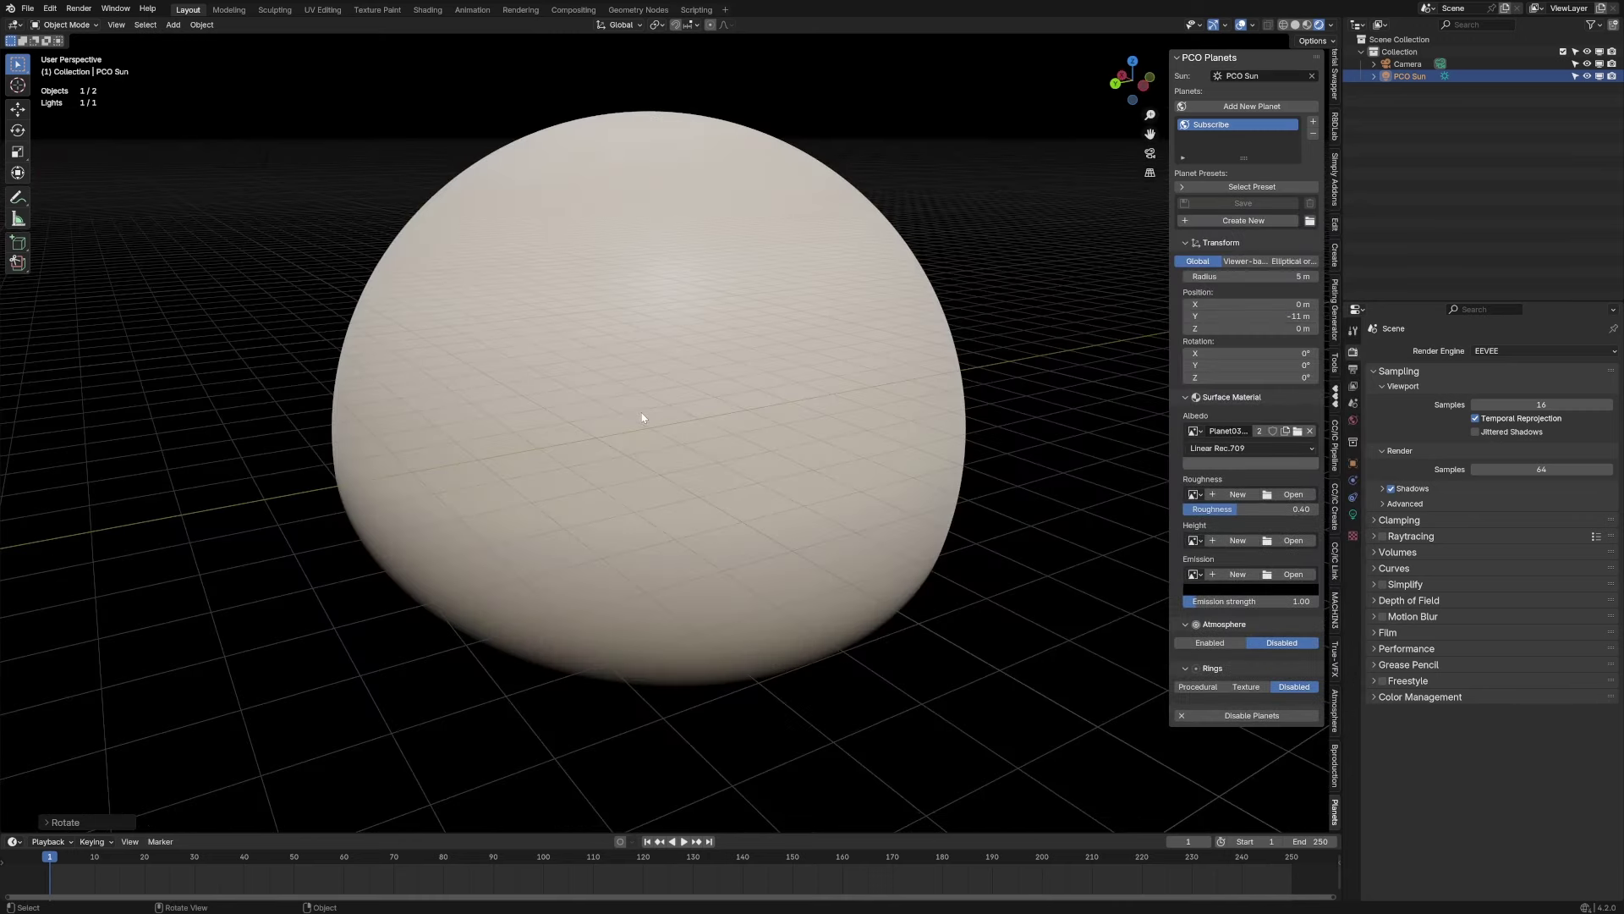
pyautogui.click(1250, 448)
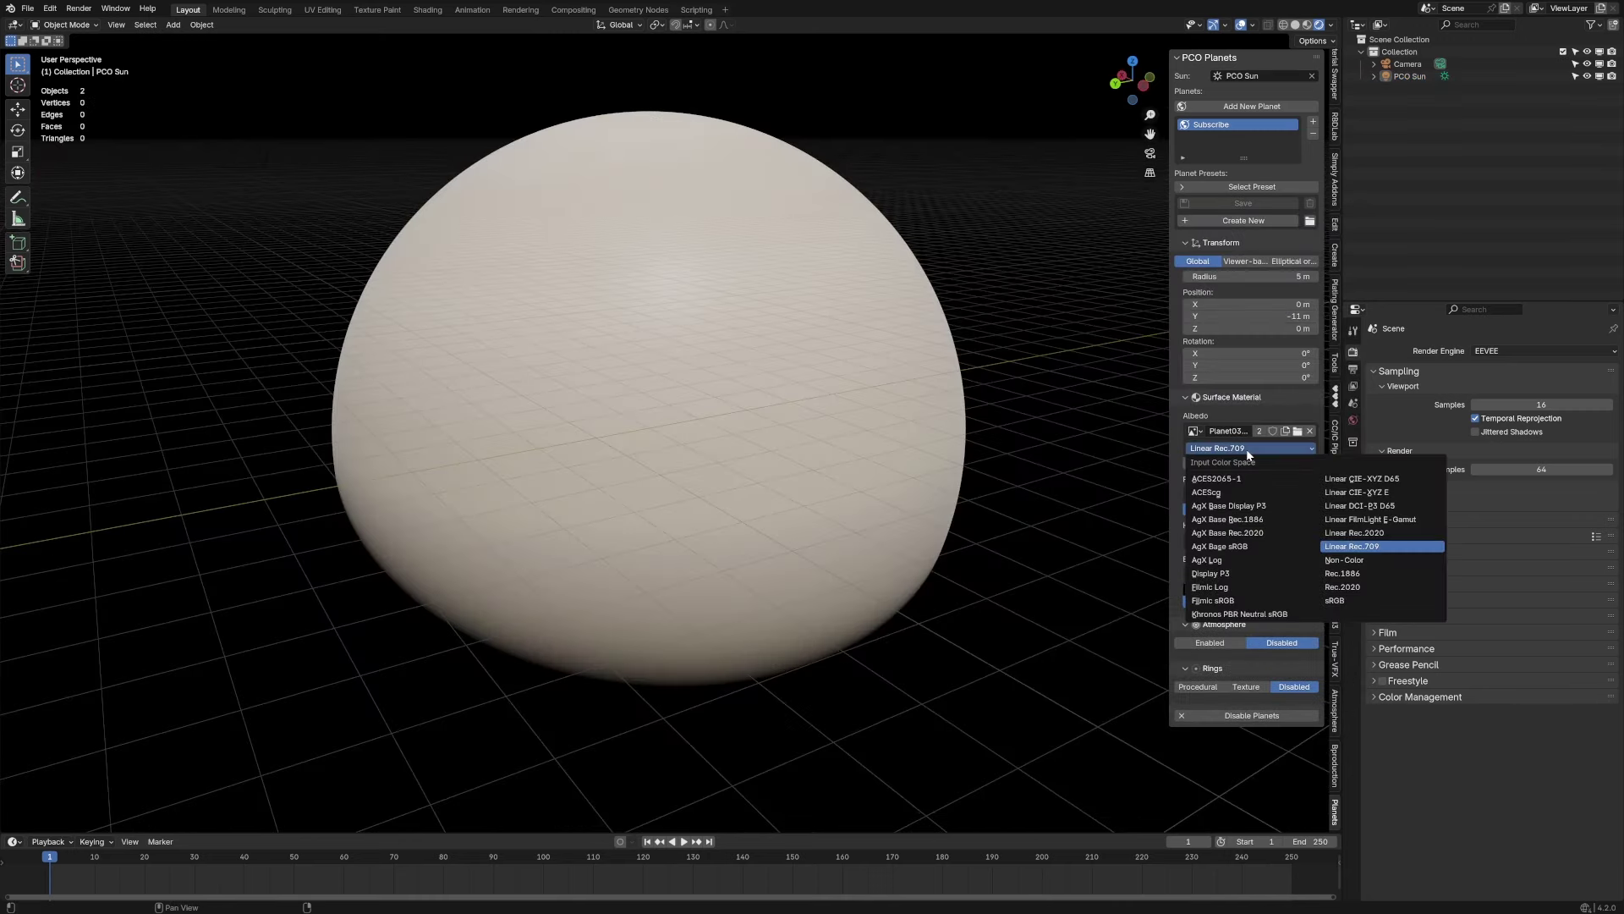
pyautogui.click(1237, 585)
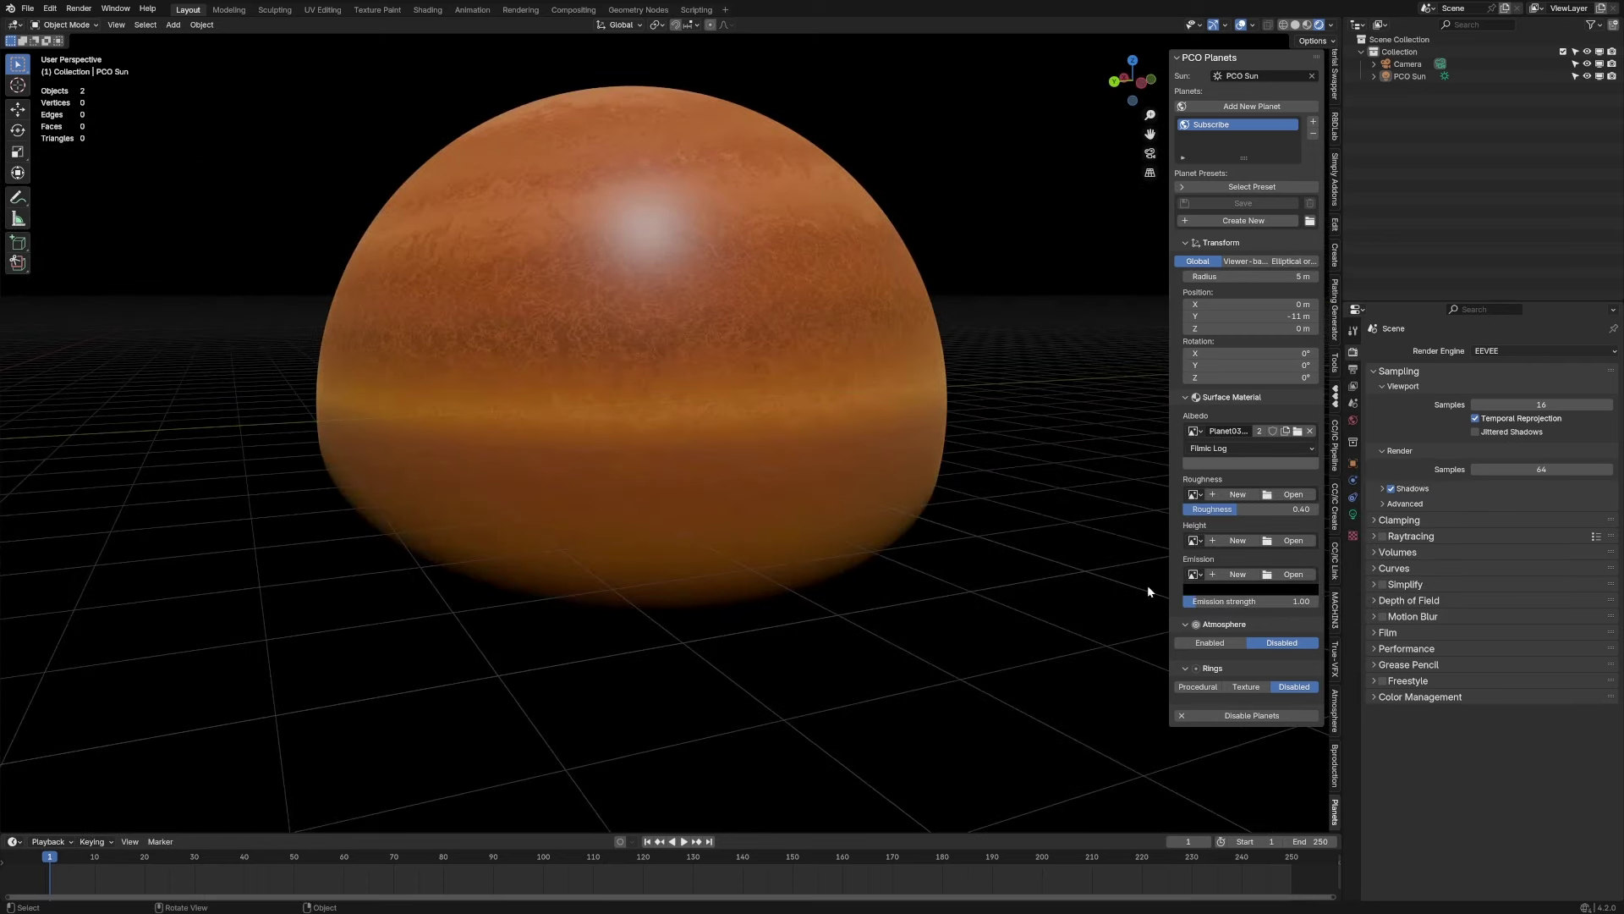
# Load Planet03_H.exr from Downloads as the planet's roughness map
pyautogui.click(1293, 494)
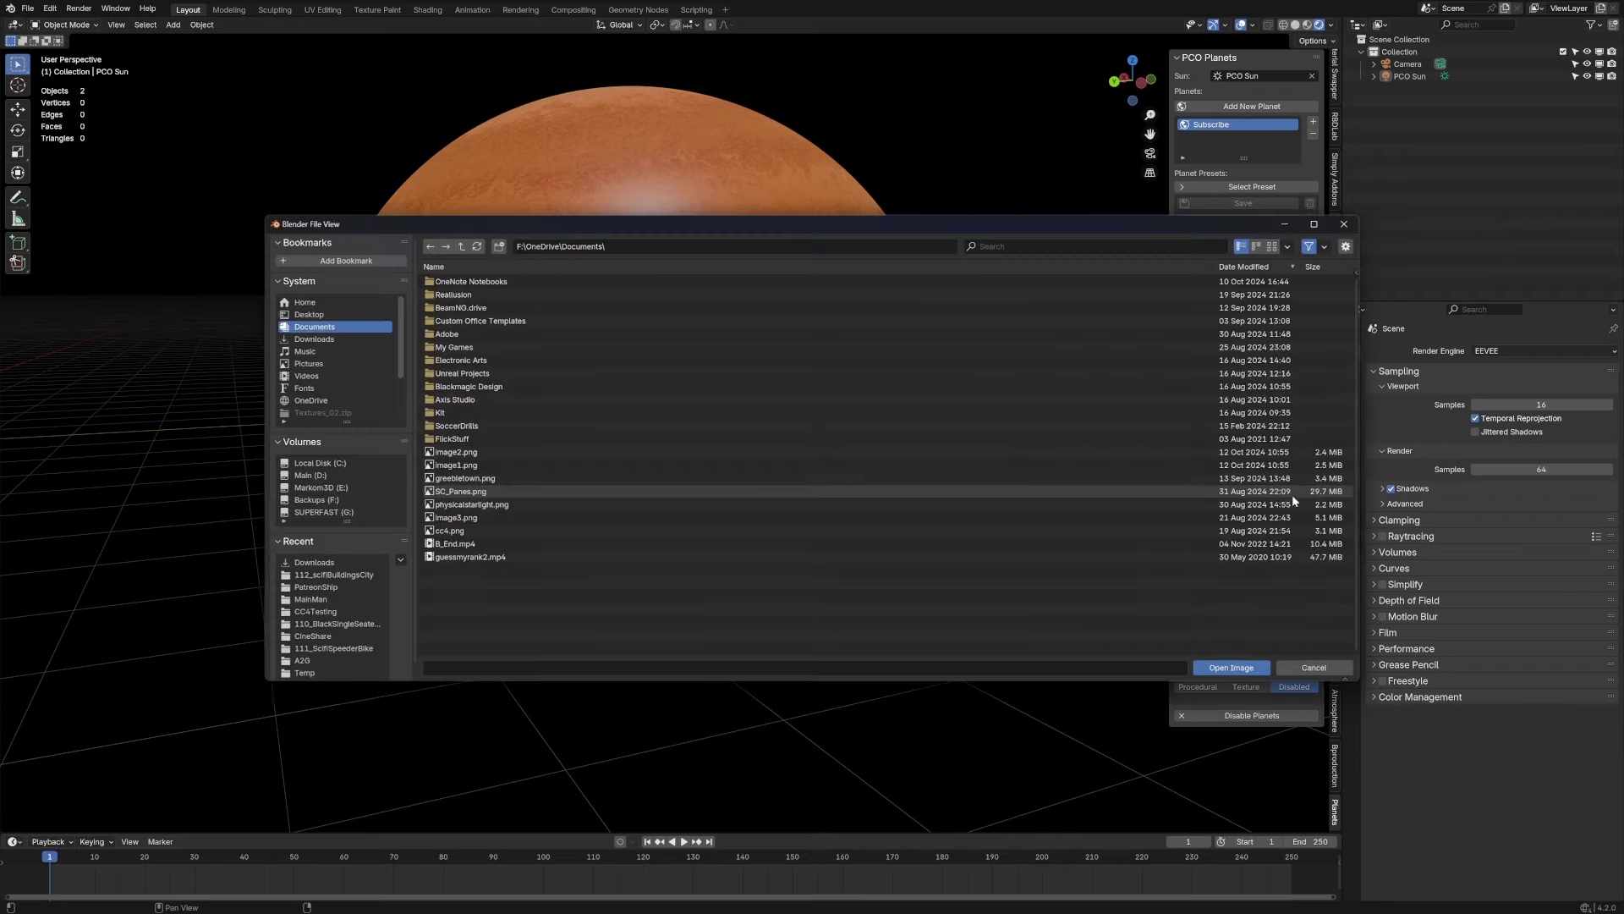
pyautogui.click(315, 336)
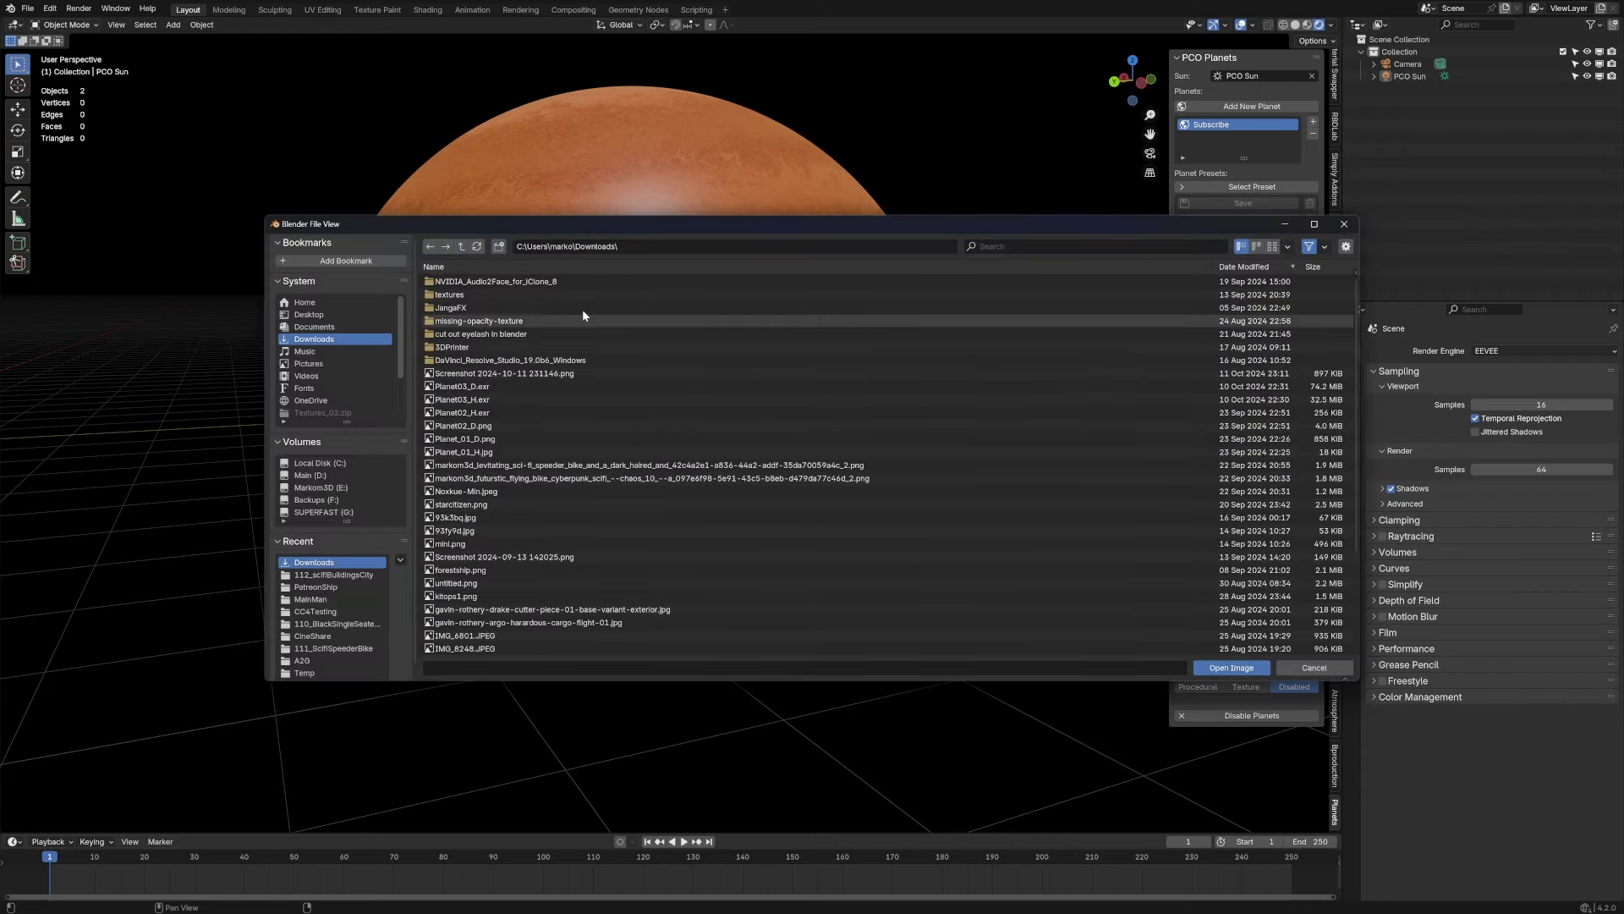
pyautogui.click(592, 395)
pyautogui.click(1231, 669)
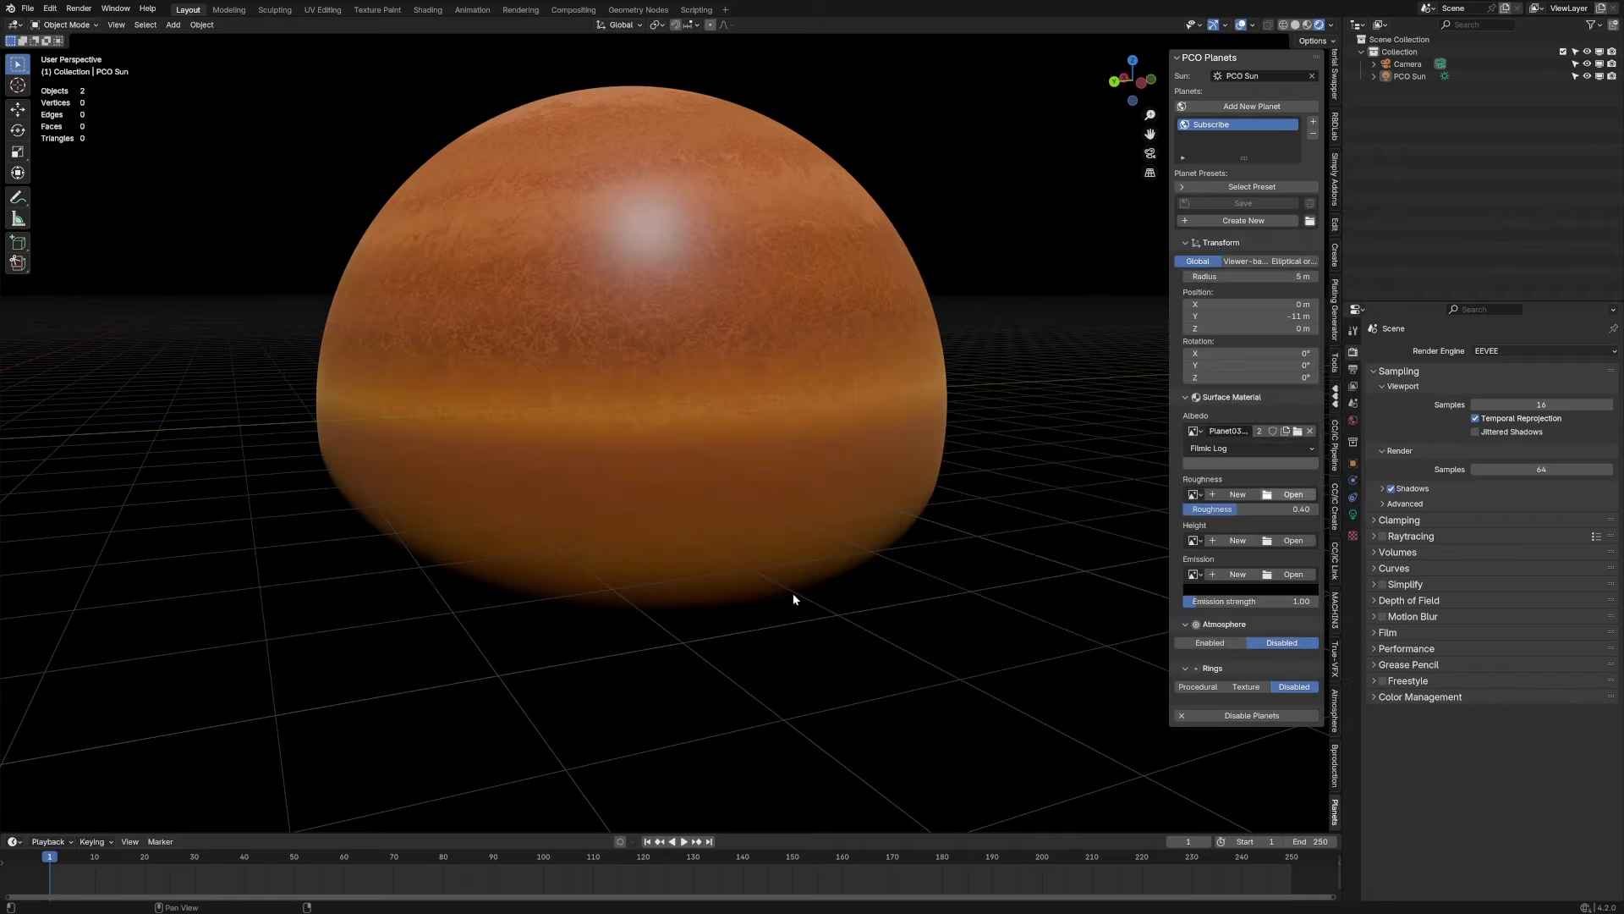
pyautogui.moveTo(784, 586); pyautogui.dragTo(571, 367, button='middle')
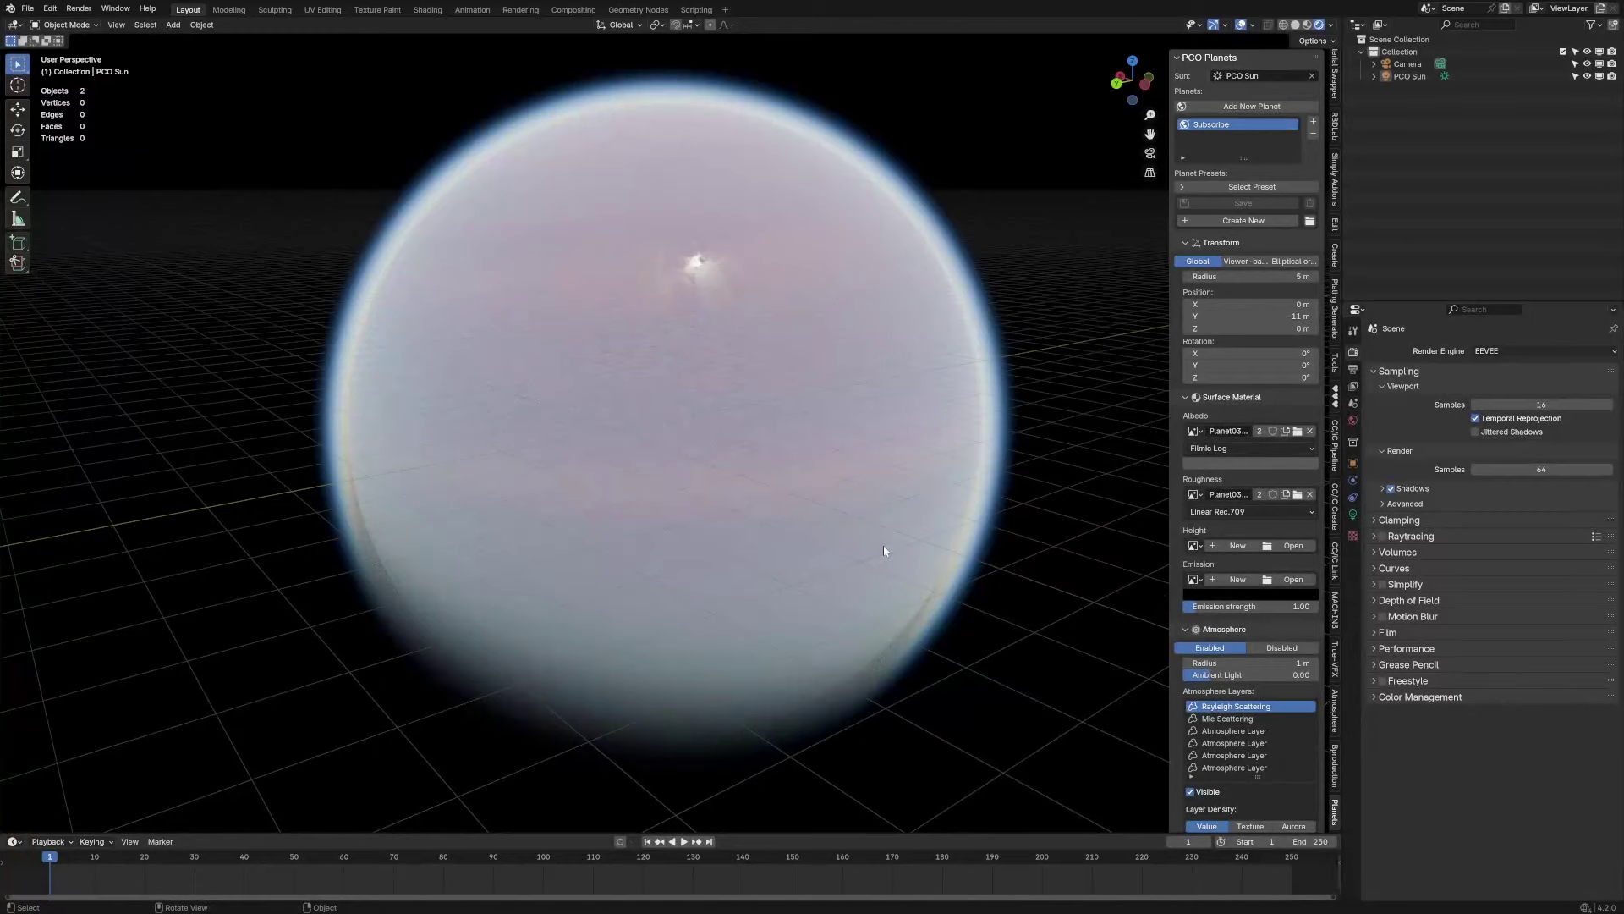
# Enable the planet's atmosphere and zoom in and out to inspect its rim
pyautogui.moveTo(884, 551); pyautogui.dragTo(745, 505, button='middle')
pyautogui.scroll(4, 744, 505)
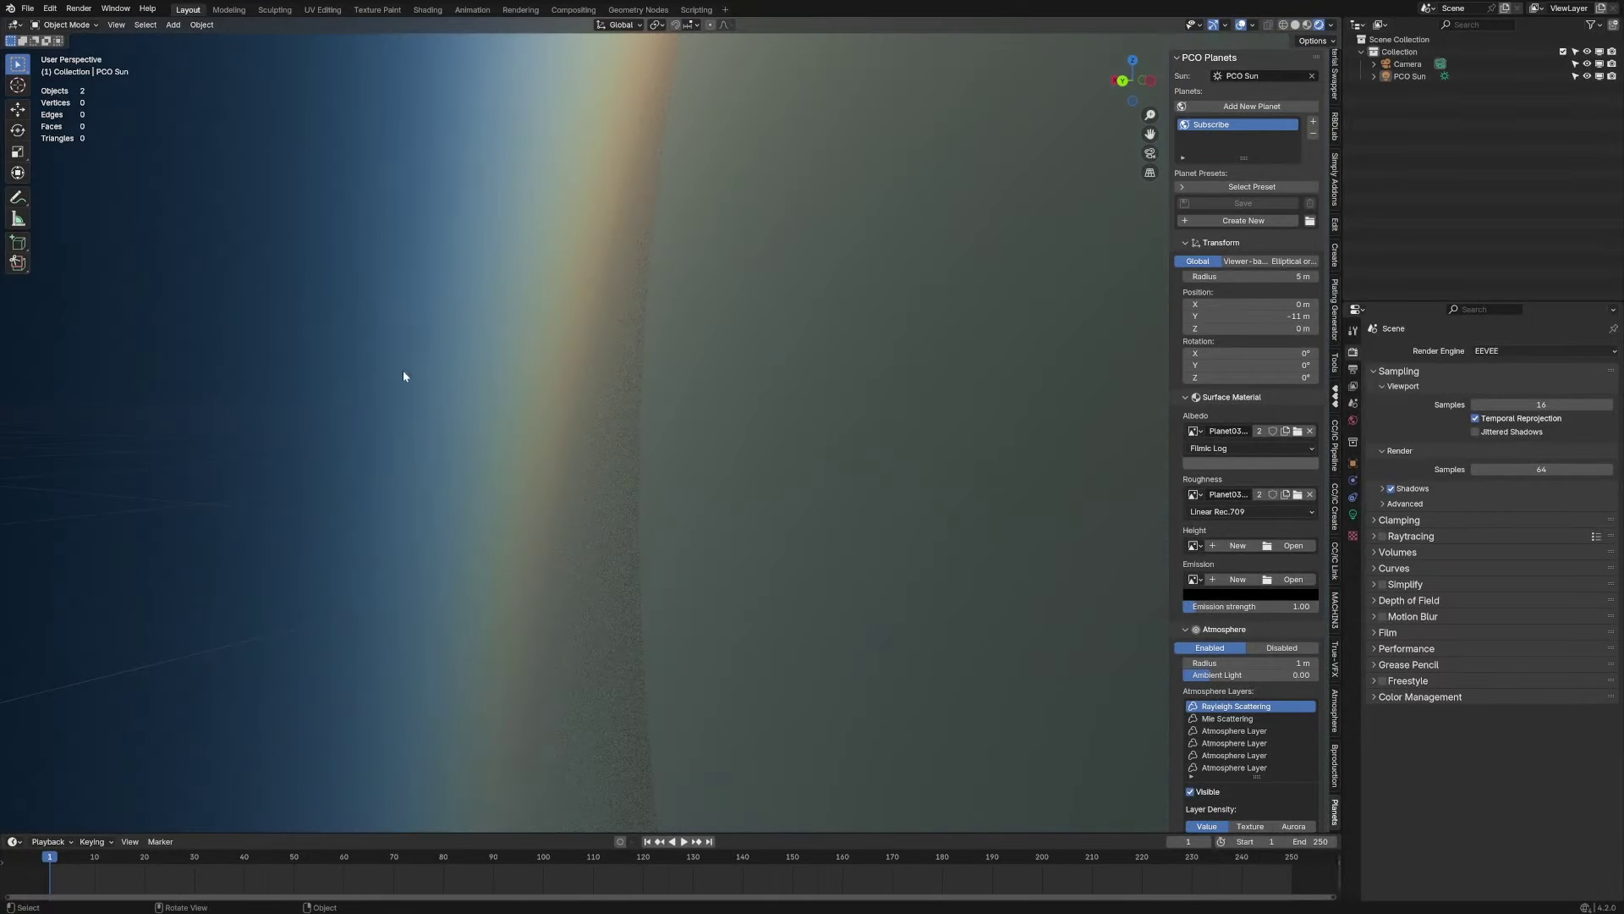
pyautogui.scroll(-6, 546, 475)
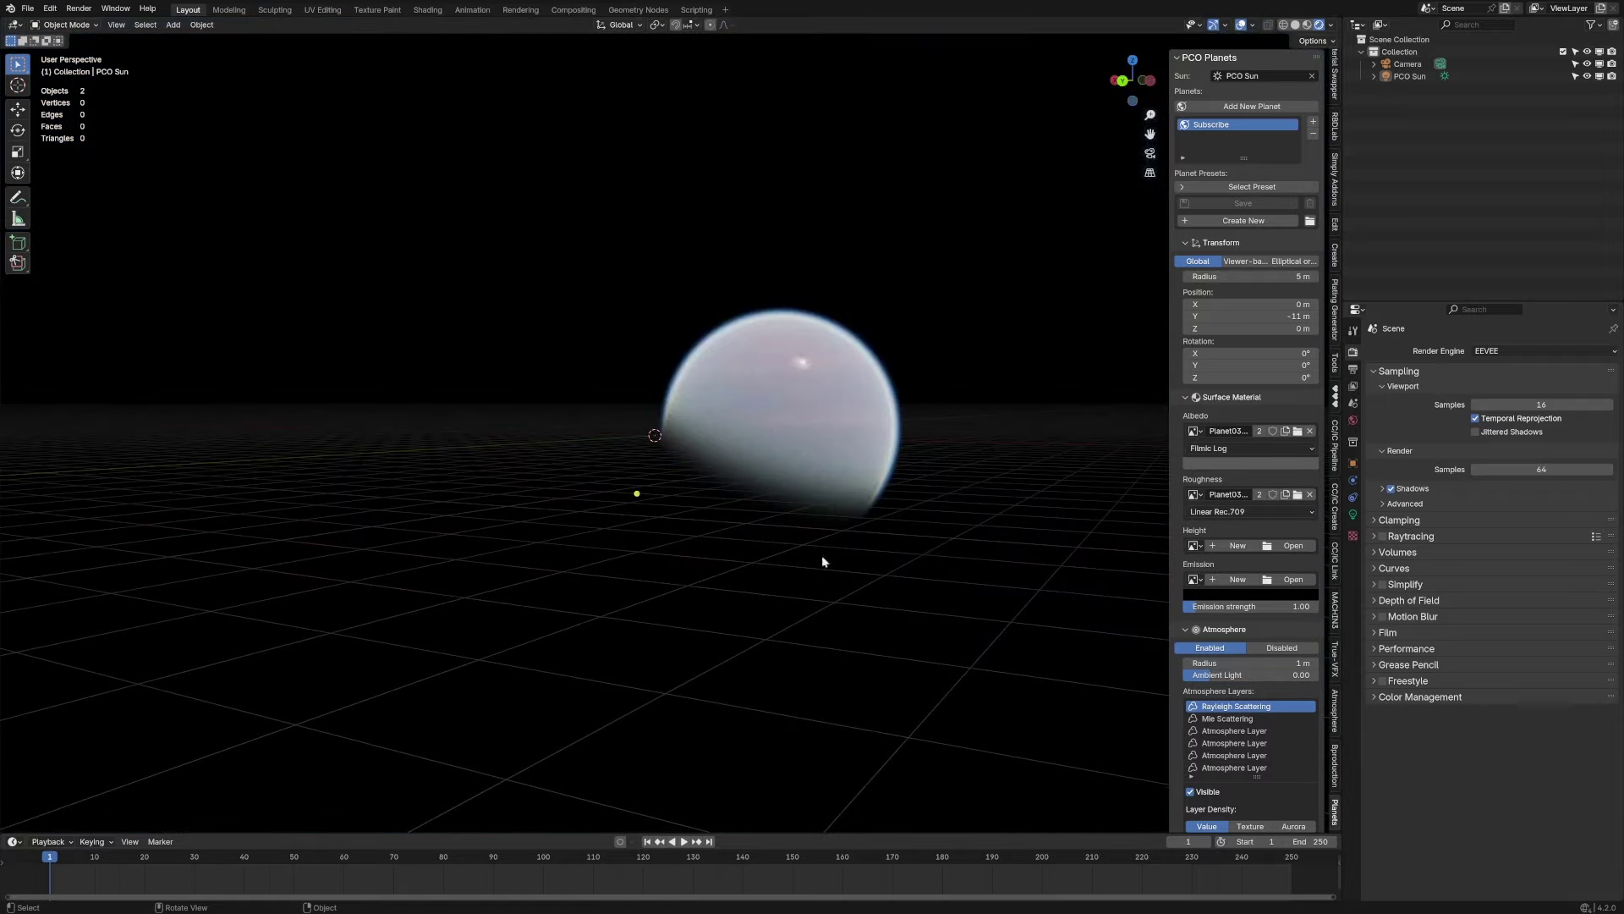
pyautogui.scroll(-8, 1229, 310)
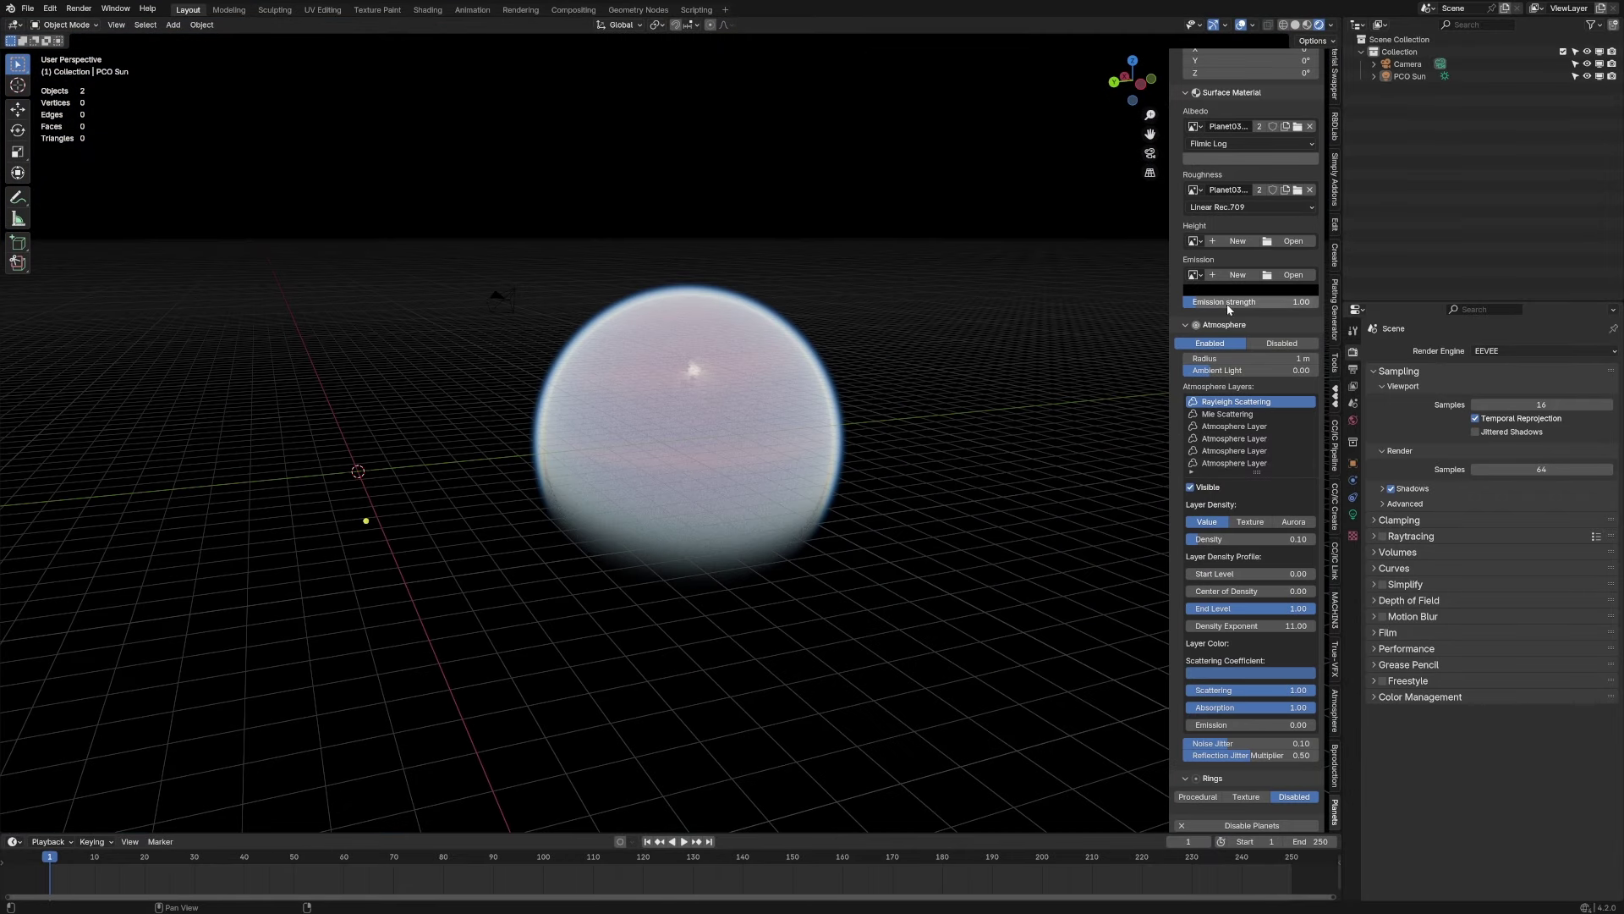
# Keep layer density at 0.10, set End Level to 0.10, and zoom into the planet
pyautogui.click(1250, 539)
pyautogui.click(1244, 404)
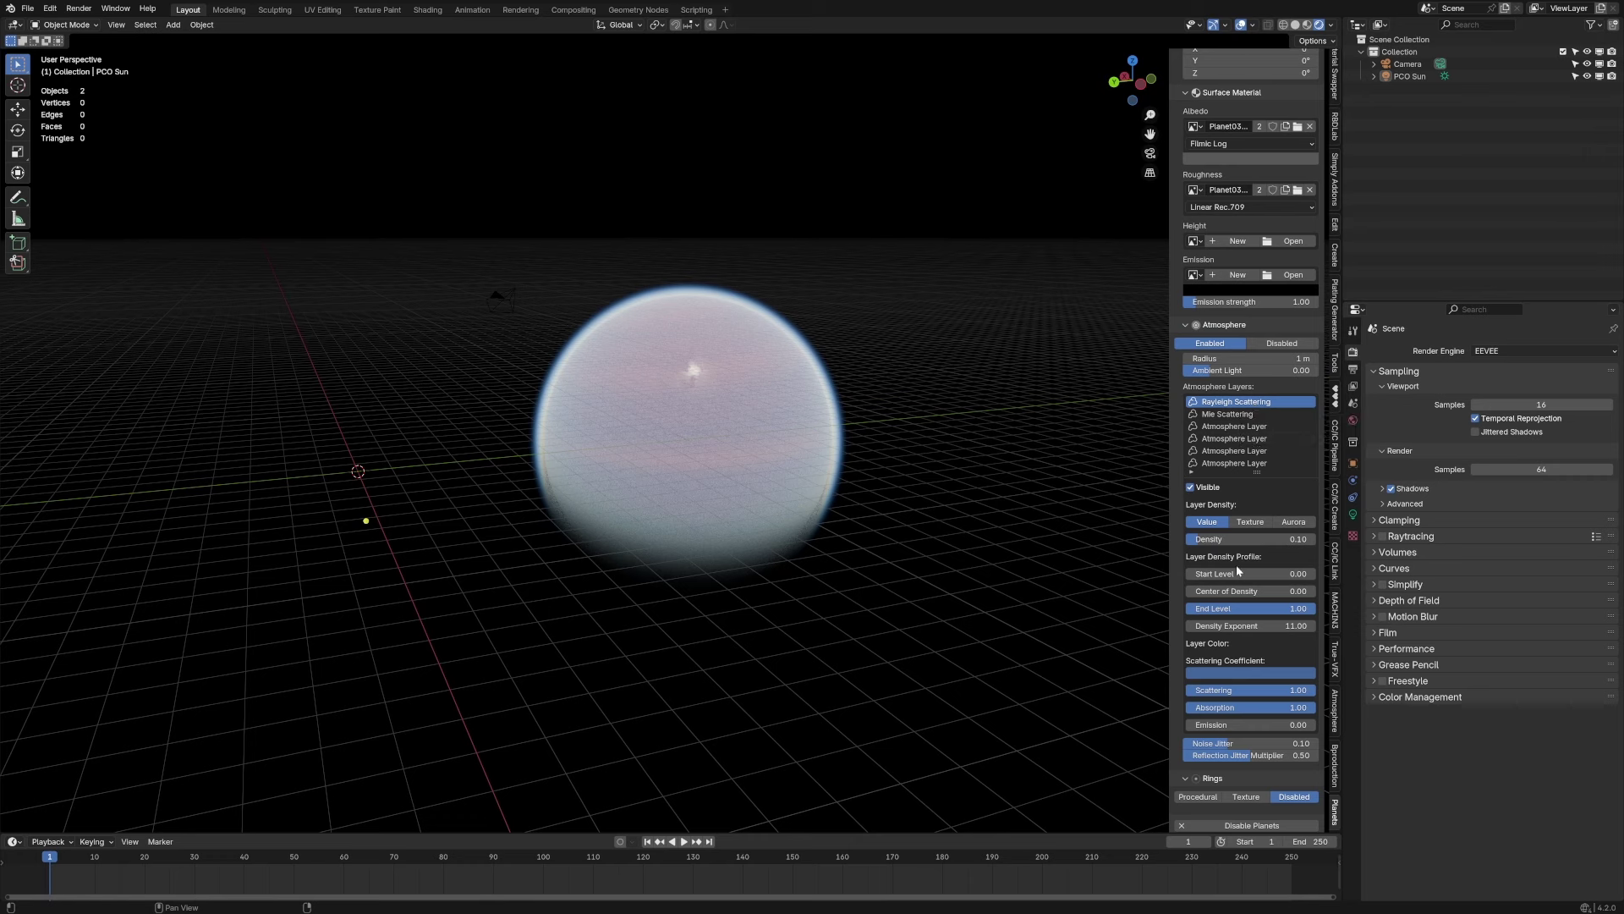
pyautogui.click(1278, 614)
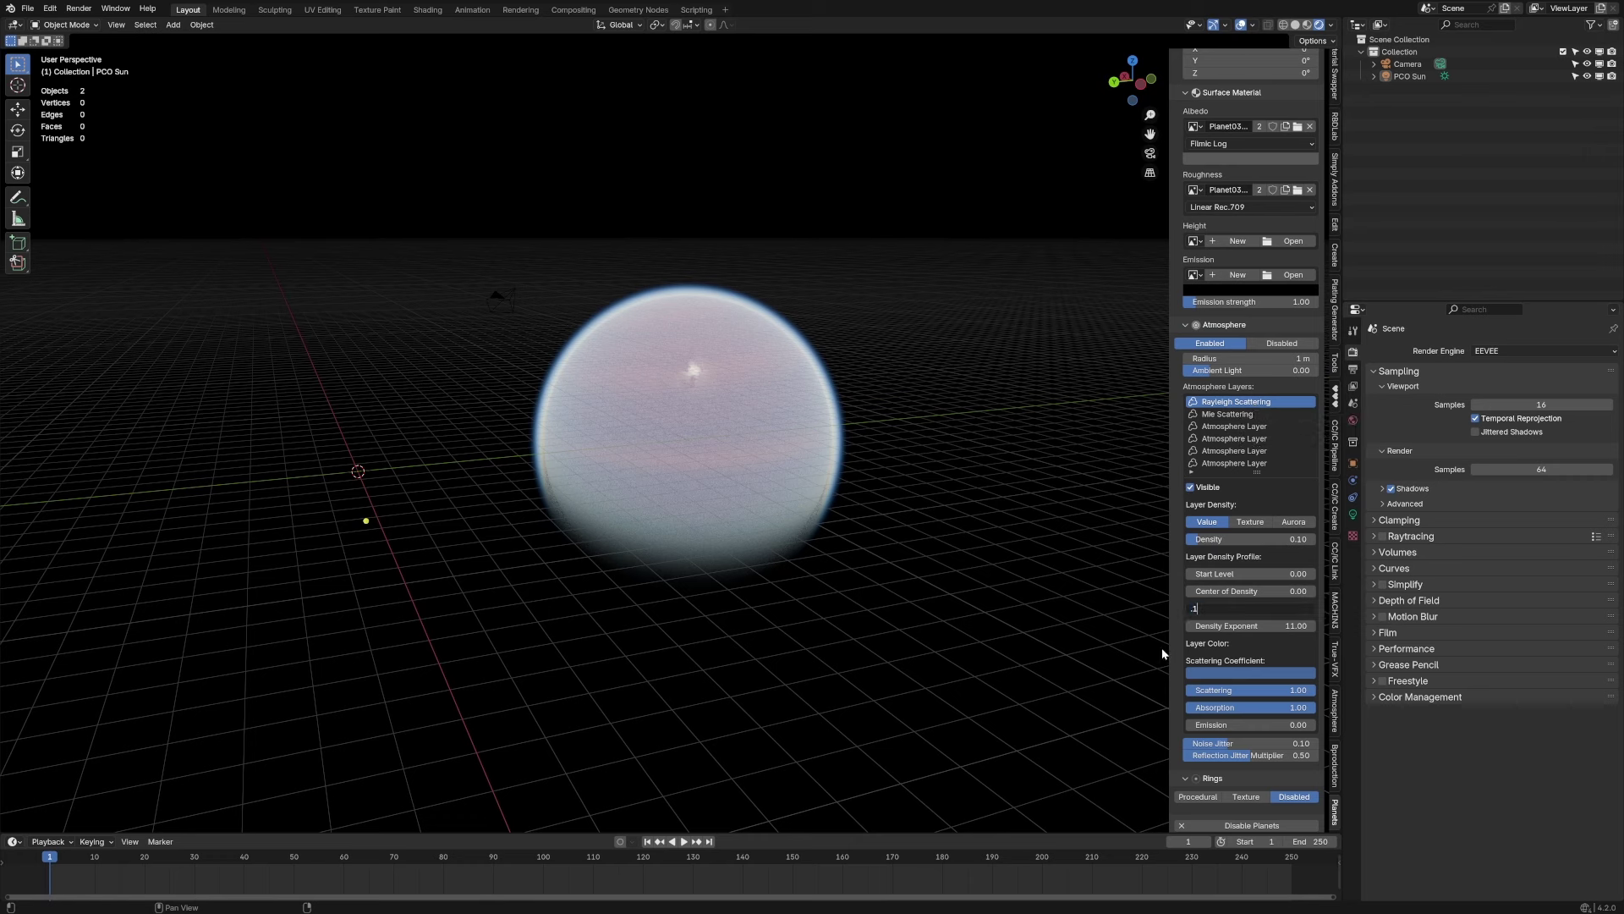
pyautogui.write('.1')
pyautogui.press('Return')
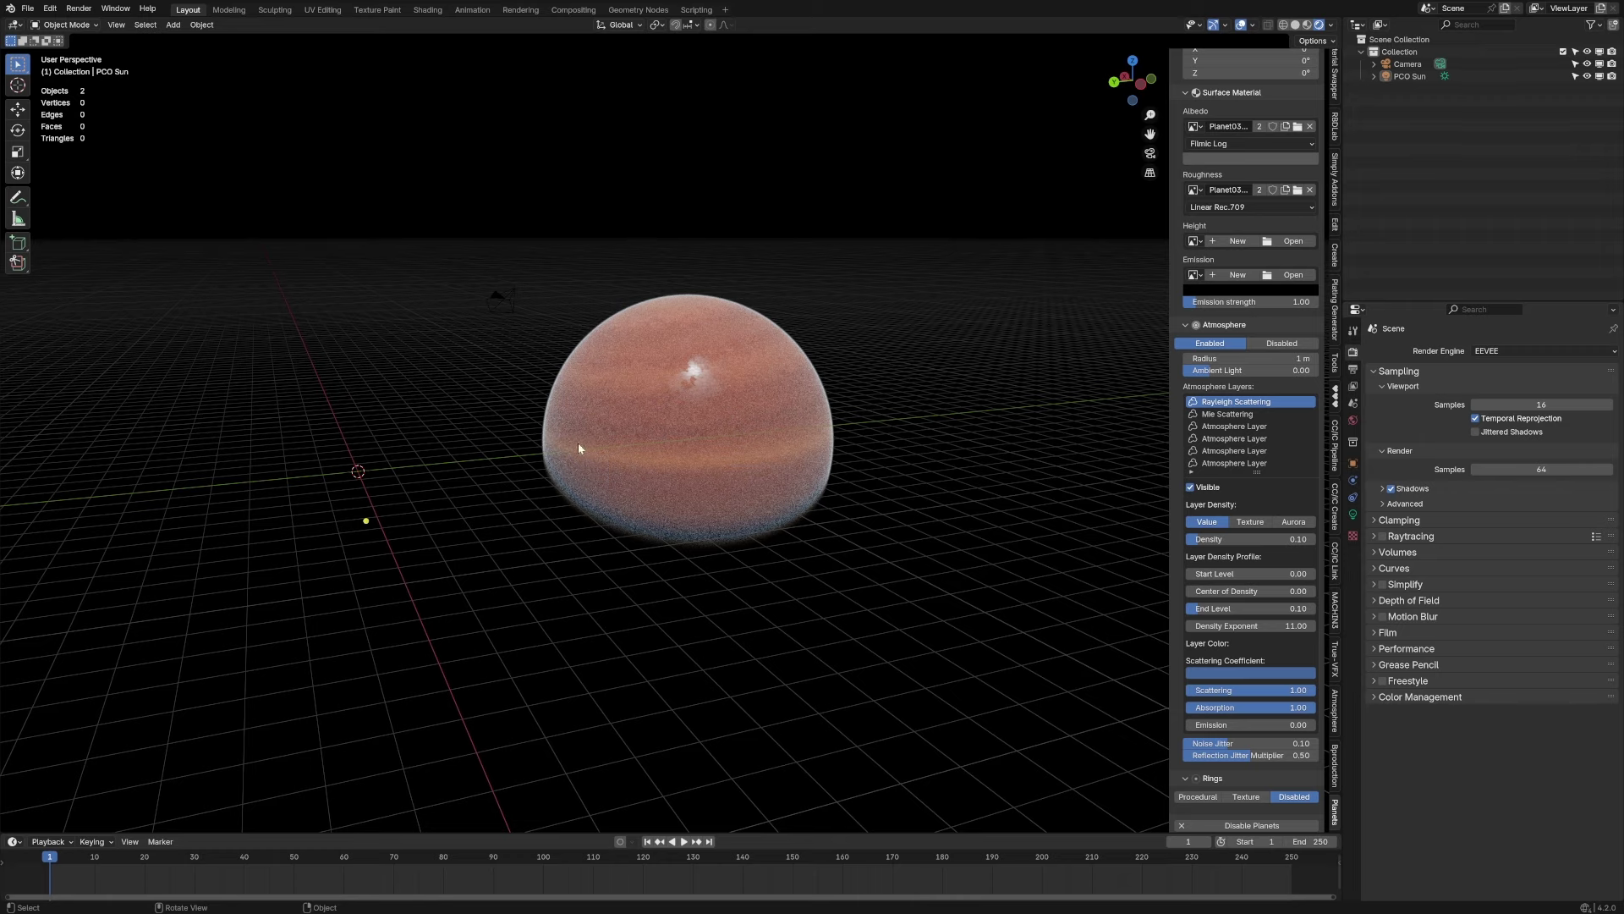
pyautogui.scroll(6, 578, 447)
pyautogui.moveTo(382, 461); pyautogui.dragTo(851, 436, button='middle')
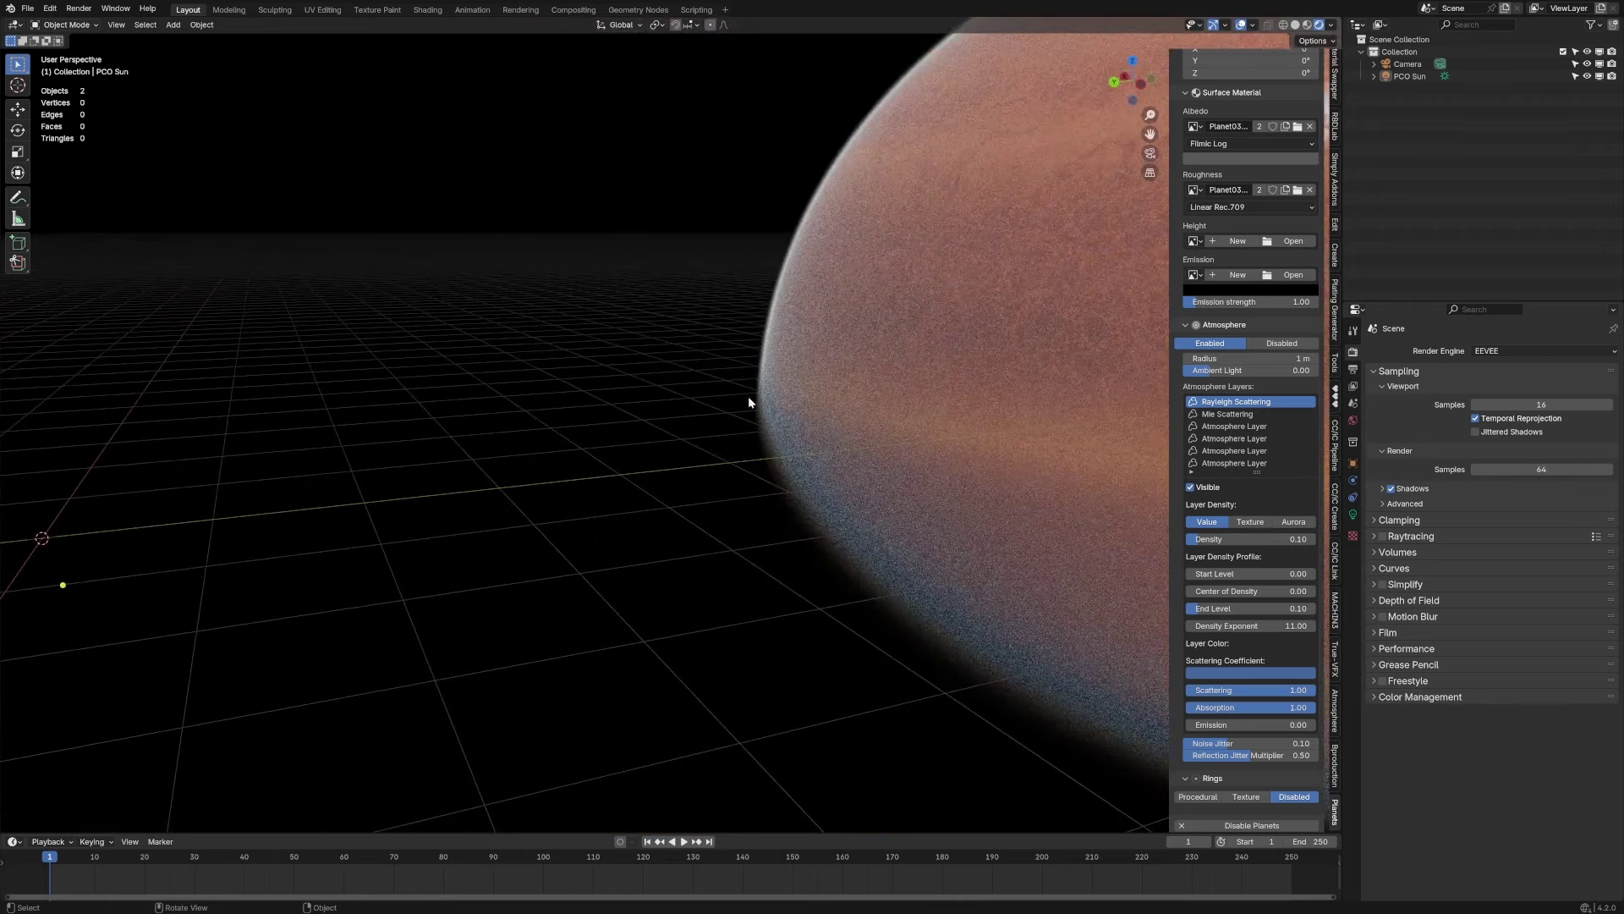
pyautogui.scroll(3, 761, 554)
pyautogui.scroll(3, 395, 317)
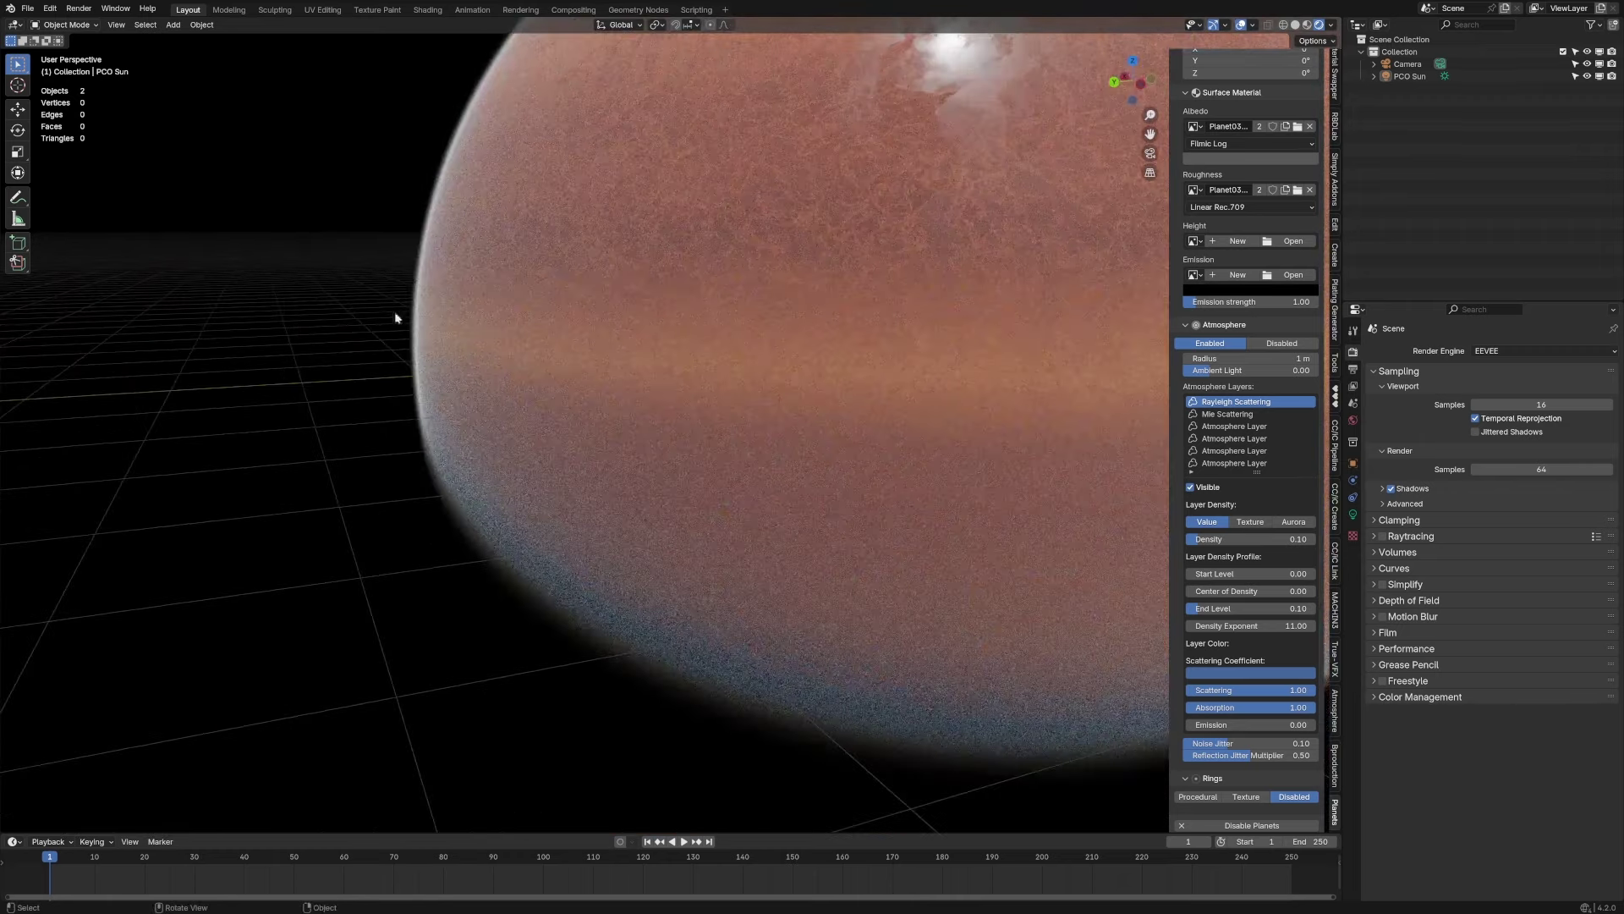
# Turn off Temporal Reprojection in the viewport Sampling settings
pyautogui.click(1475, 419)
pyautogui.scroll(-10, 862, 580)
pyautogui.keyDown('shift'); pyautogui.moveTo(862, 581); pyautogui.dragTo(779, 574, button='middle'); pyautogui.keyUp('shift')
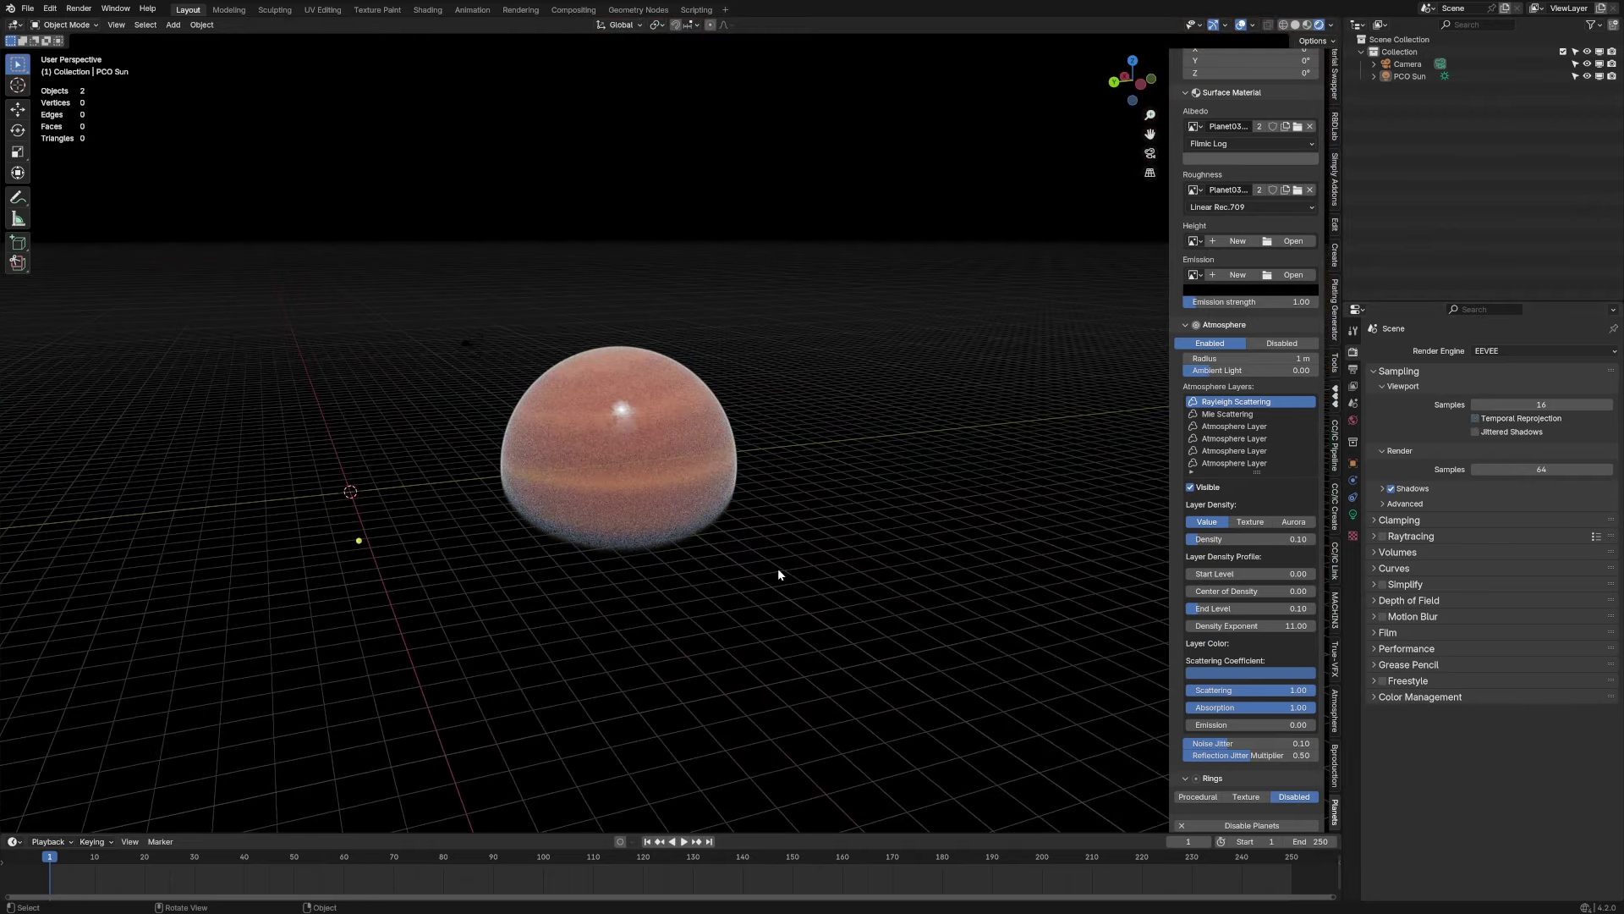
# Set the atmosphere End Level to 1.00 and Scattering to 0.10
pyautogui.moveTo(1210, 608); pyautogui.dragTo(1313, 609)
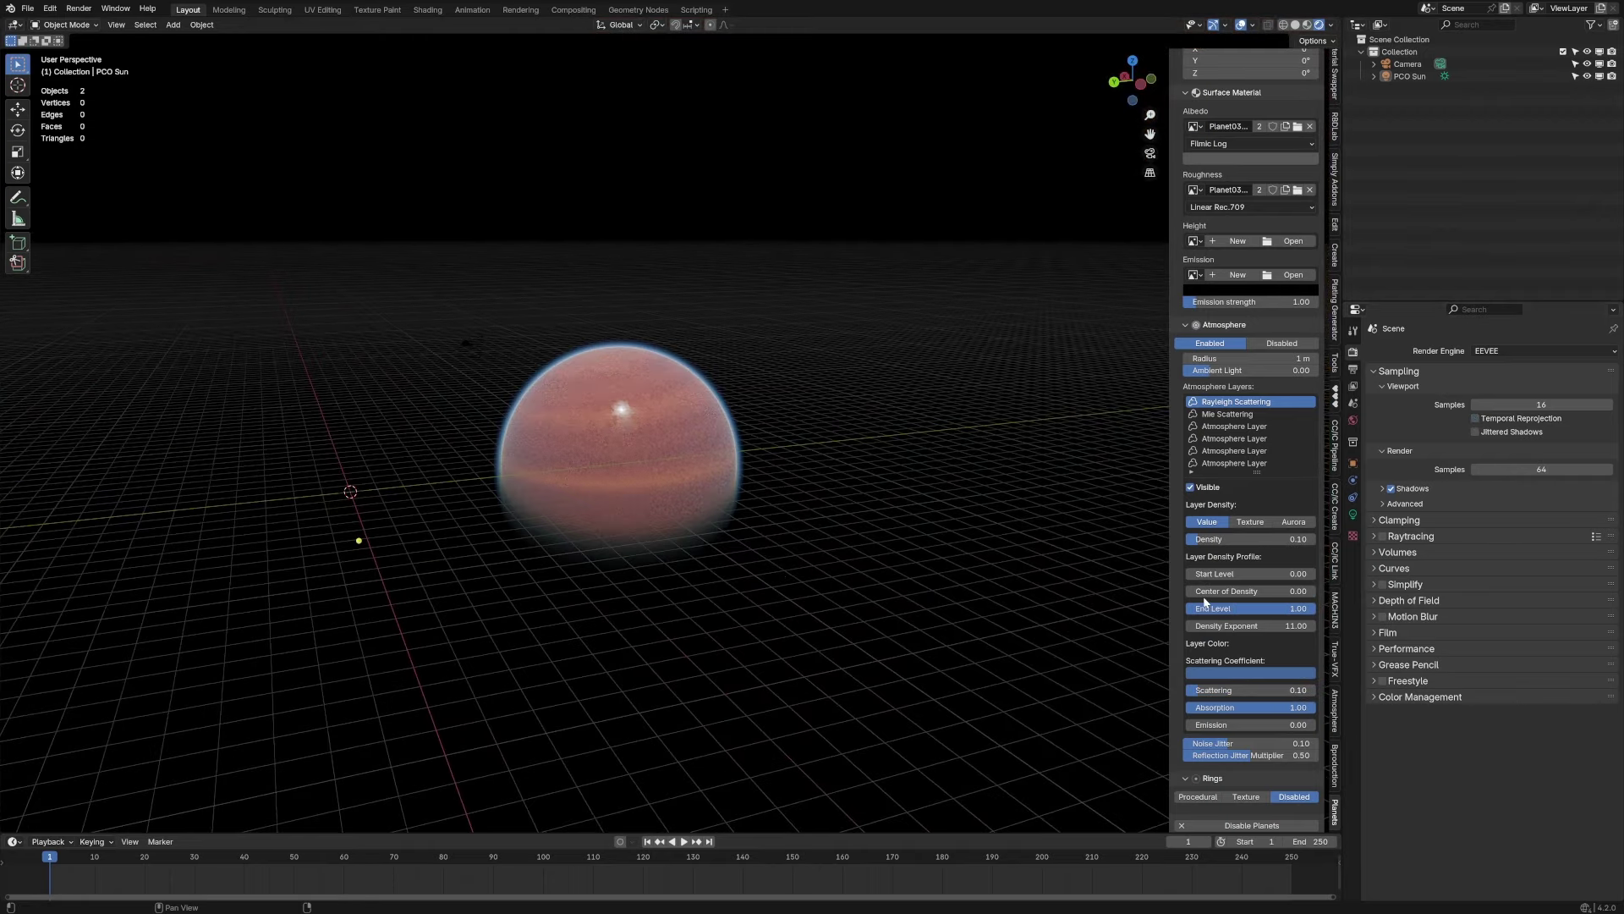
pyautogui.moveTo(1309, 690); pyautogui.dragTo(1257, 692)
pyautogui.scroll(8, 453, 455)
pyautogui.moveTo(280, 411); pyautogui.dragTo(529, 582, button='middle')
pyautogui.moveTo(852, 69); pyautogui.dragTo(635, 261, button='middle')
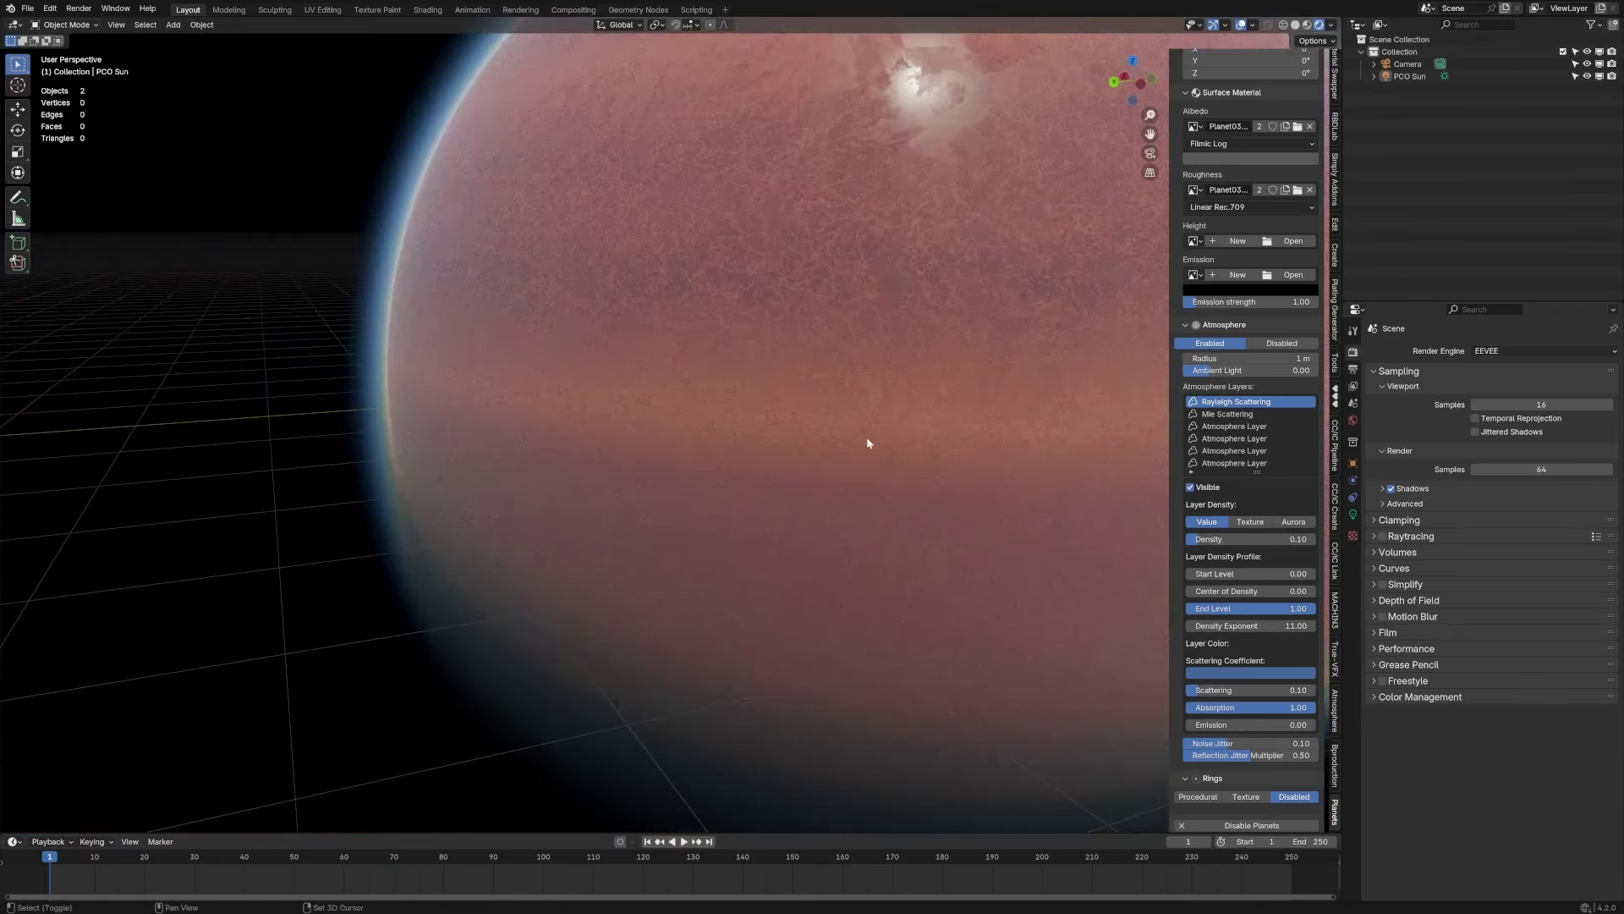
pyautogui.scroll(-6, 598, 471)
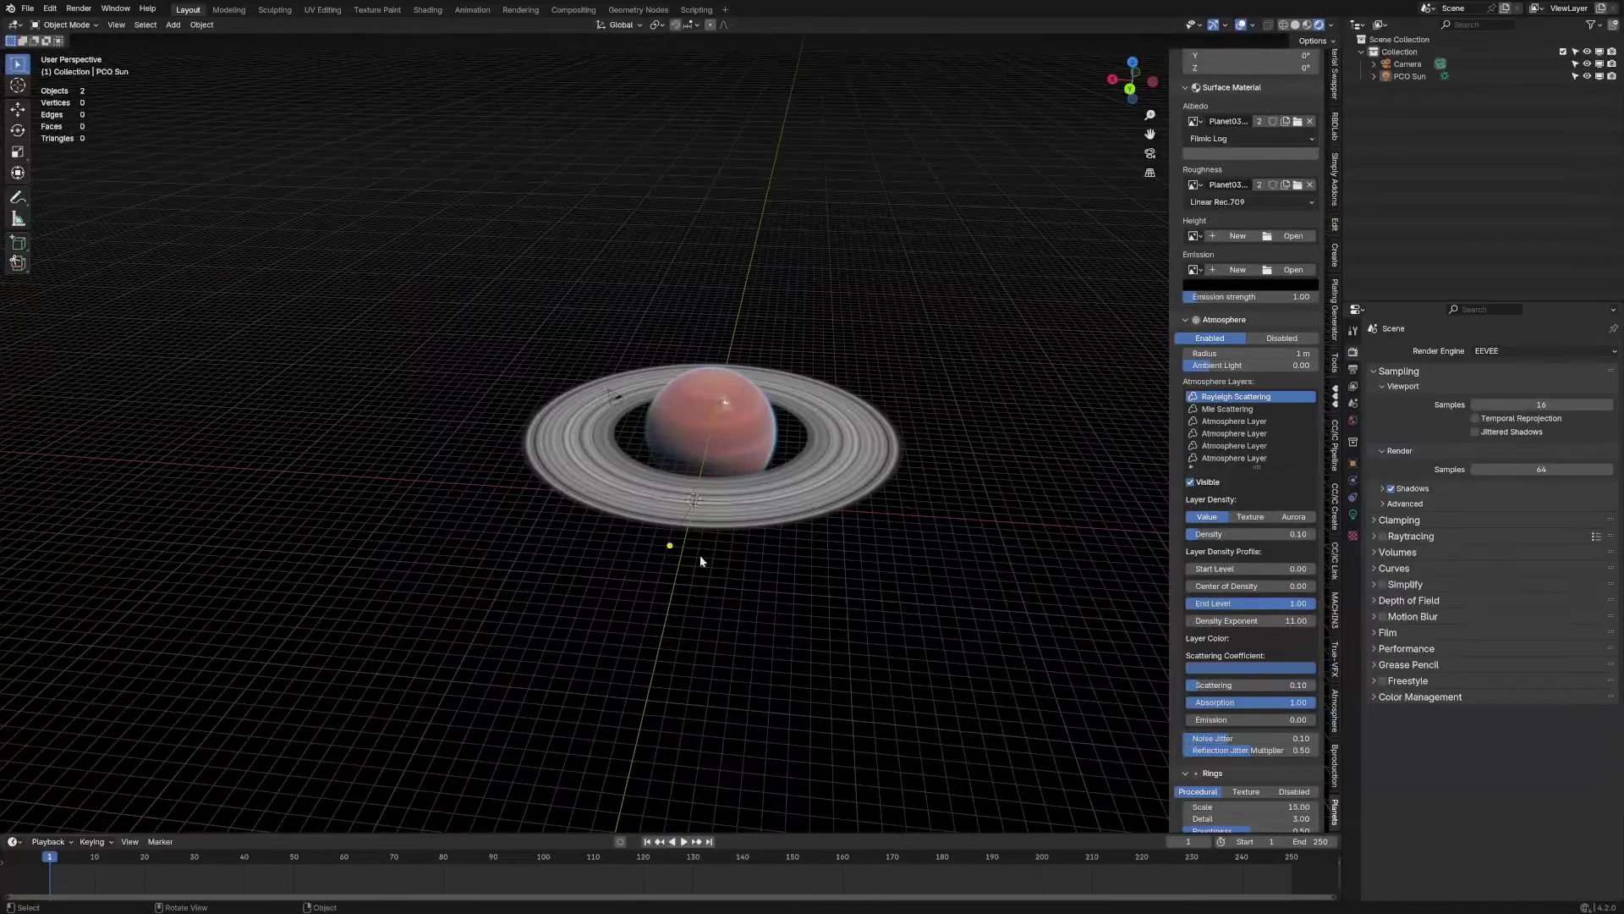
# Rotate the PCO Sun to side-light the ringed planet, viewing it from a low angle
pyautogui.click(670, 545)
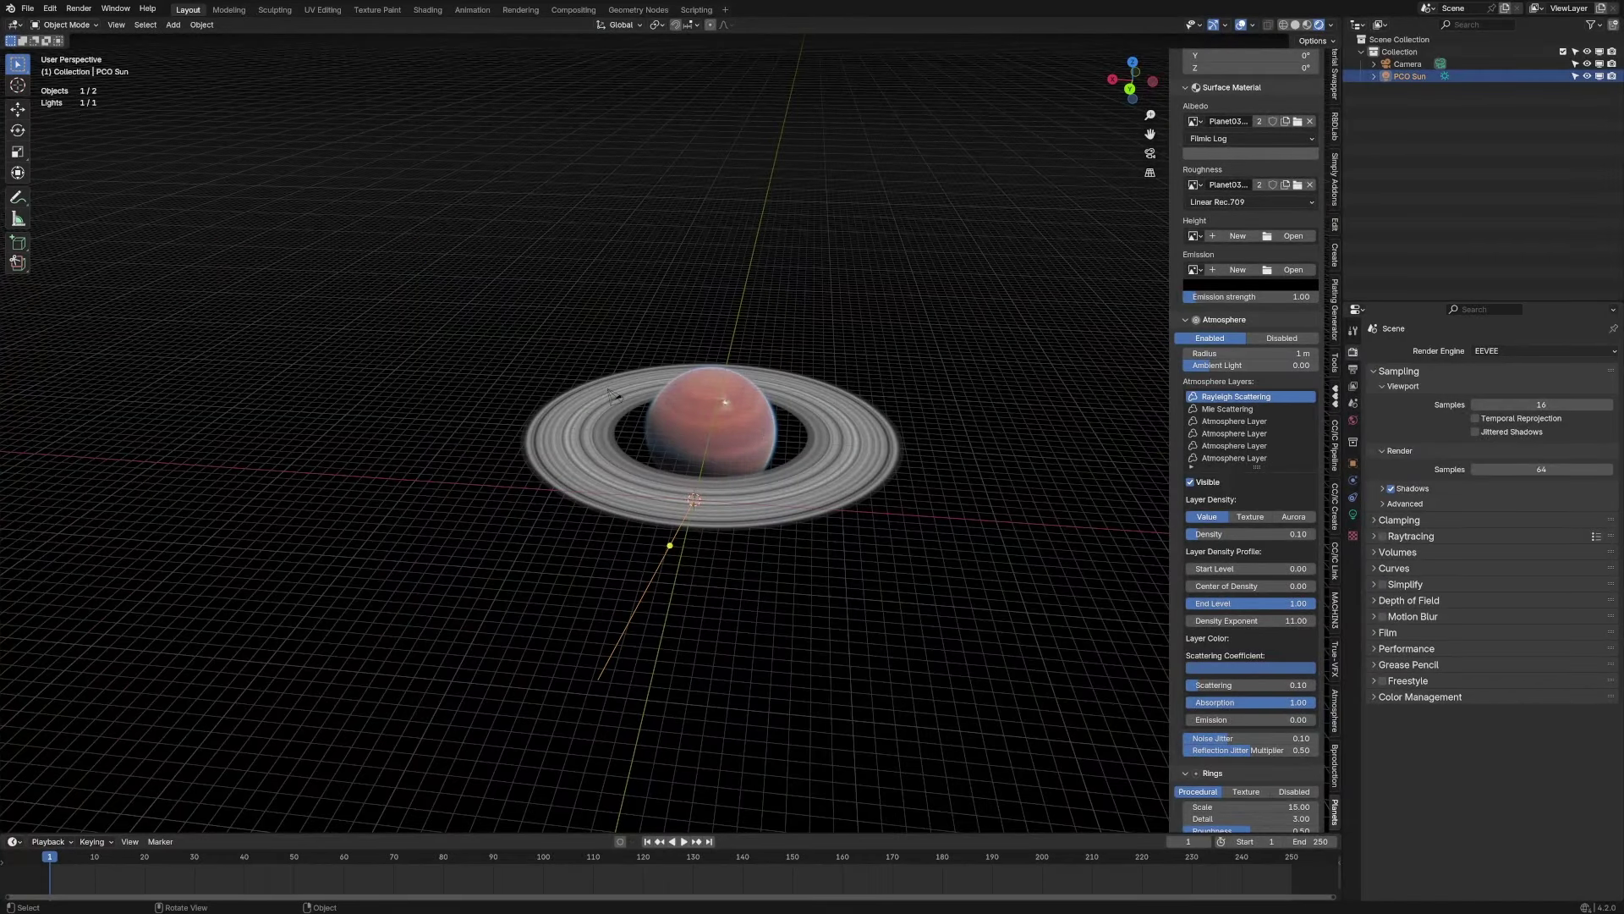
pyautogui.press('r')
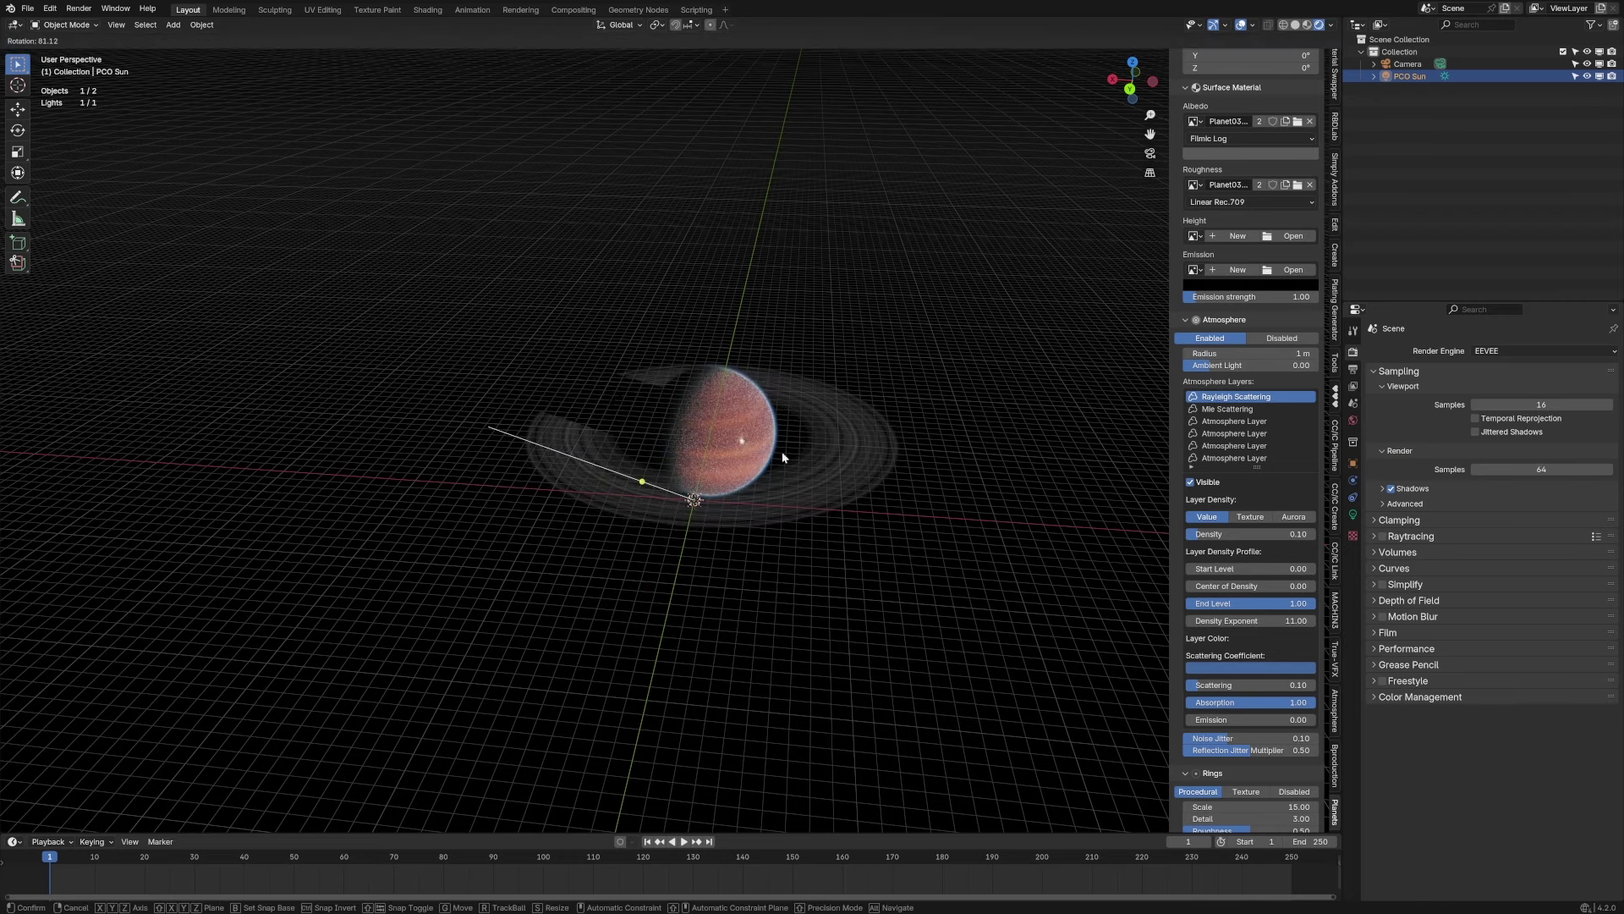
pyautogui.click(896, 445)
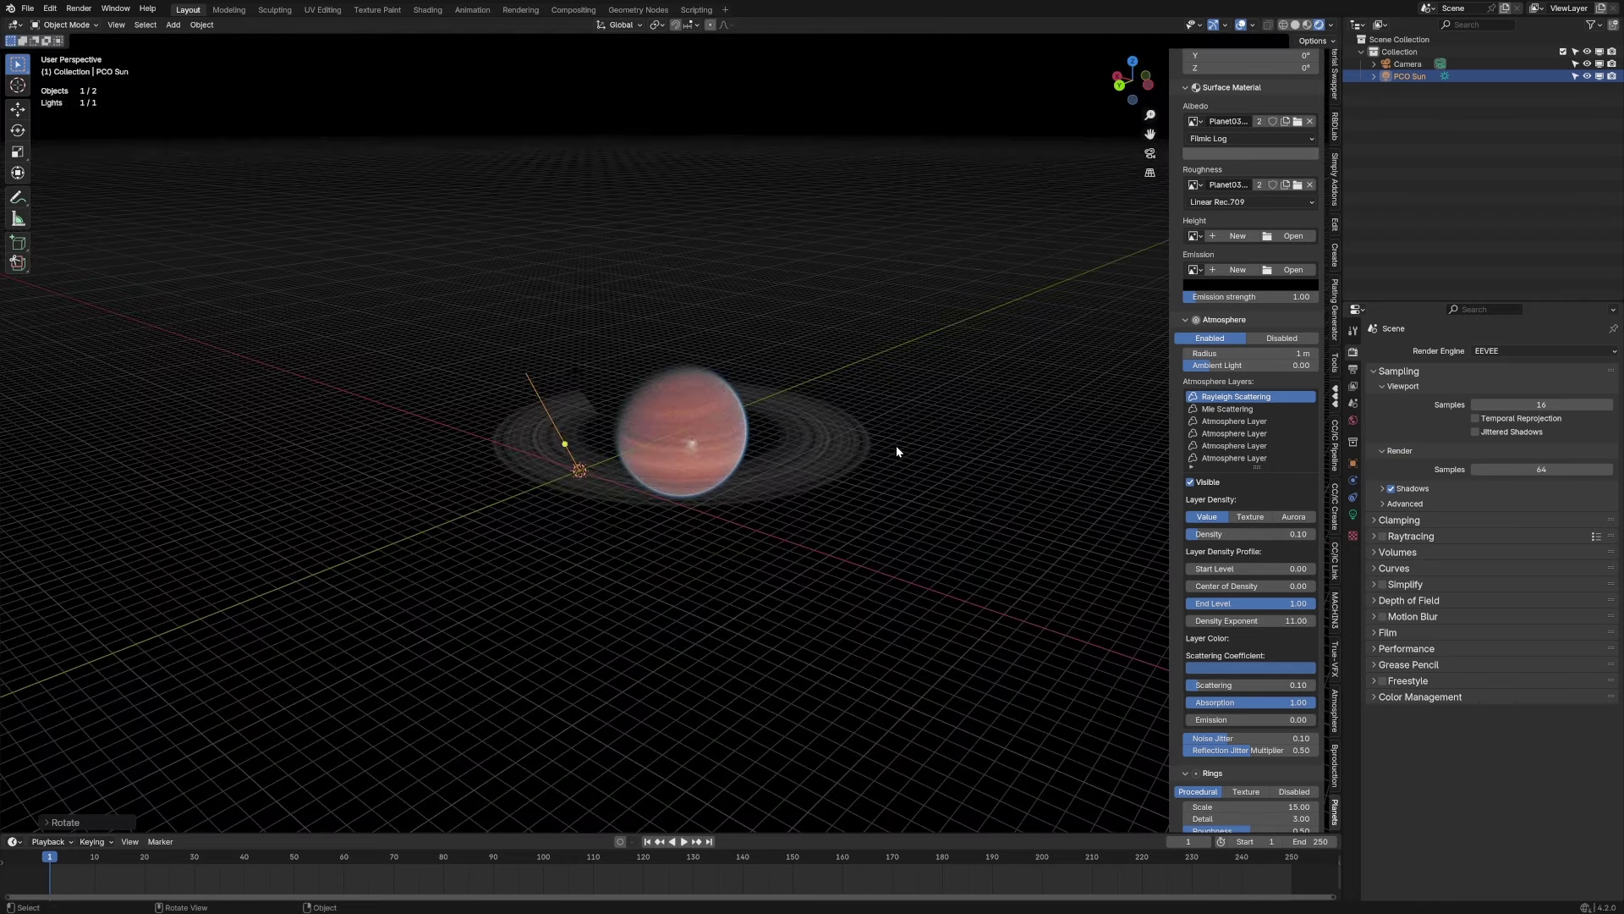
pyautogui.moveTo(896, 445); pyautogui.dragTo(765, 502, button='middle')
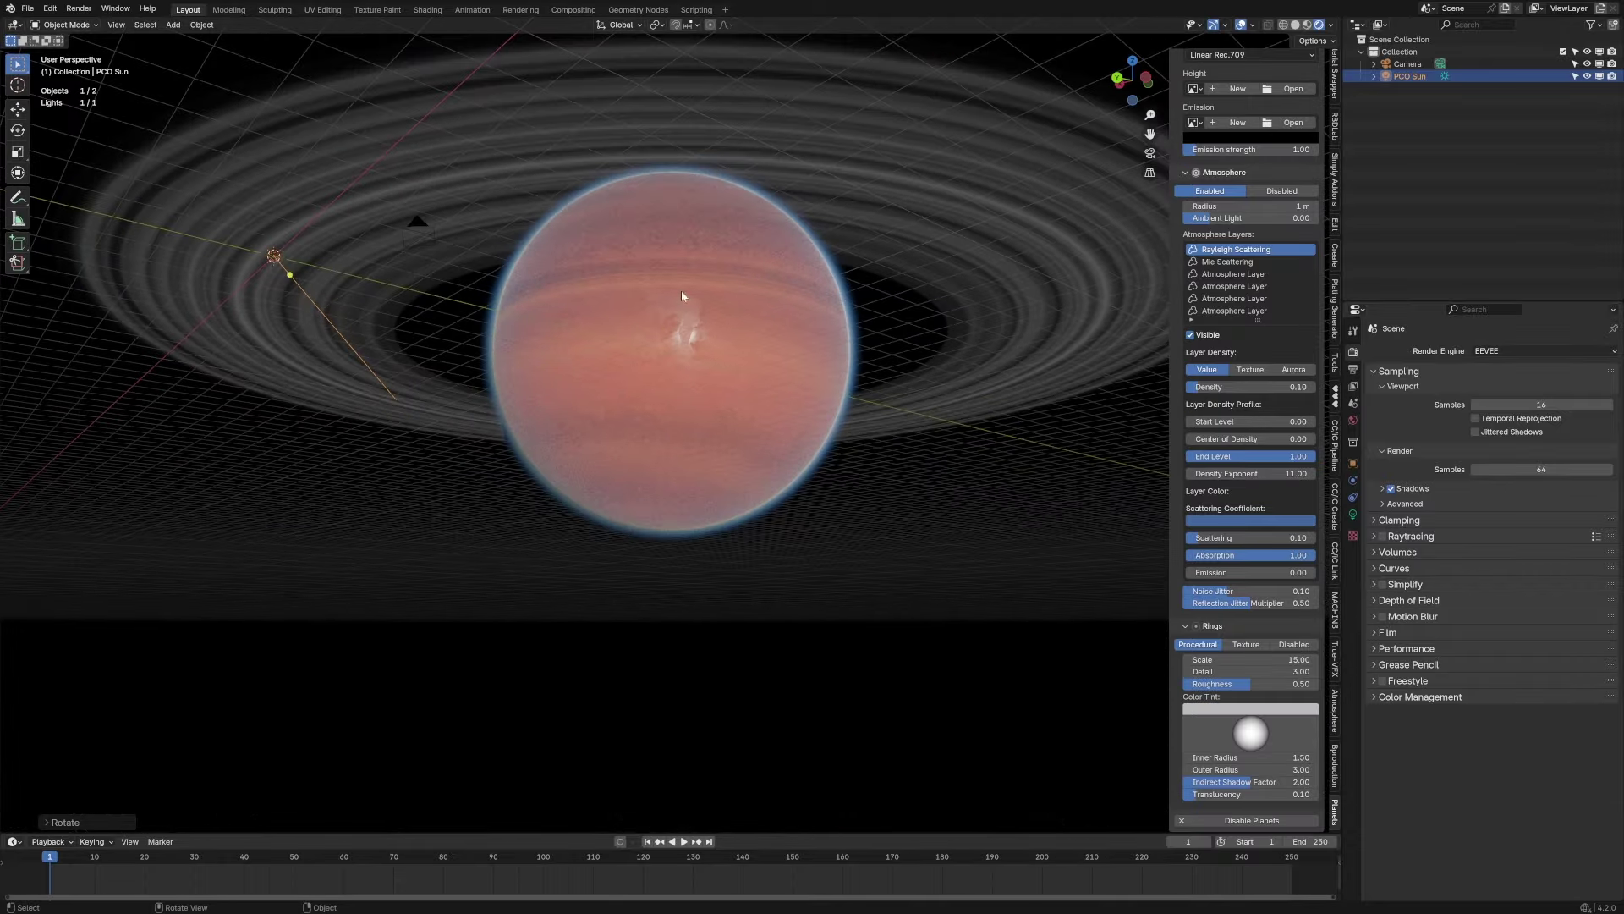
pyautogui.moveTo(682, 291); pyautogui.dragTo(696, 472, button='middle')
pyautogui.scroll(4, 592, 276)
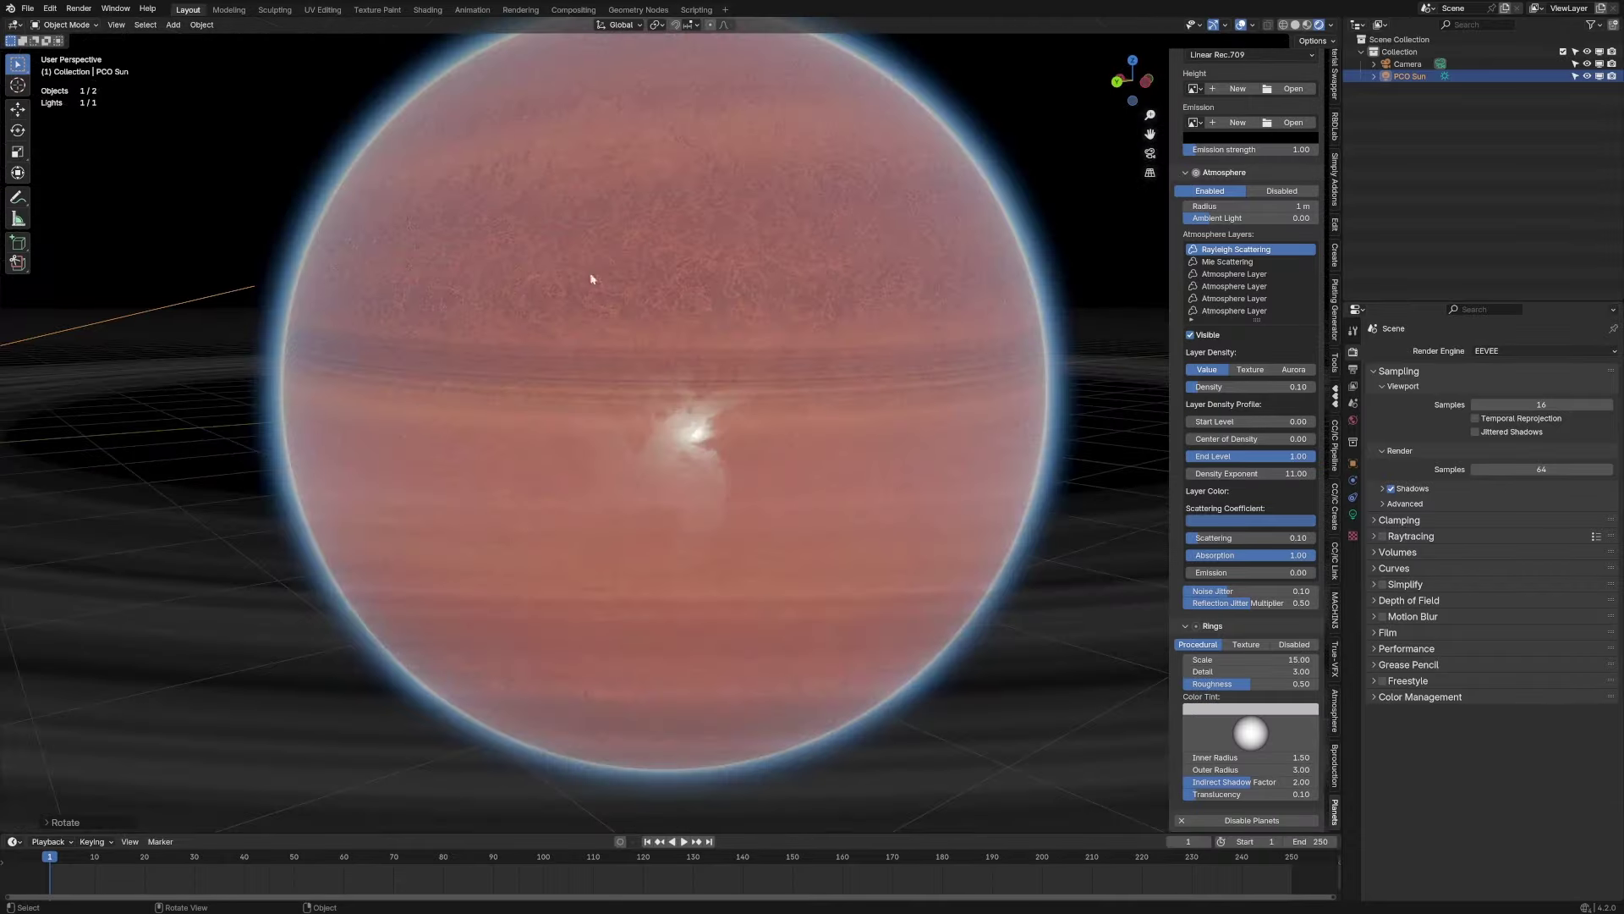
pyautogui.scroll(10, 1233, 146)
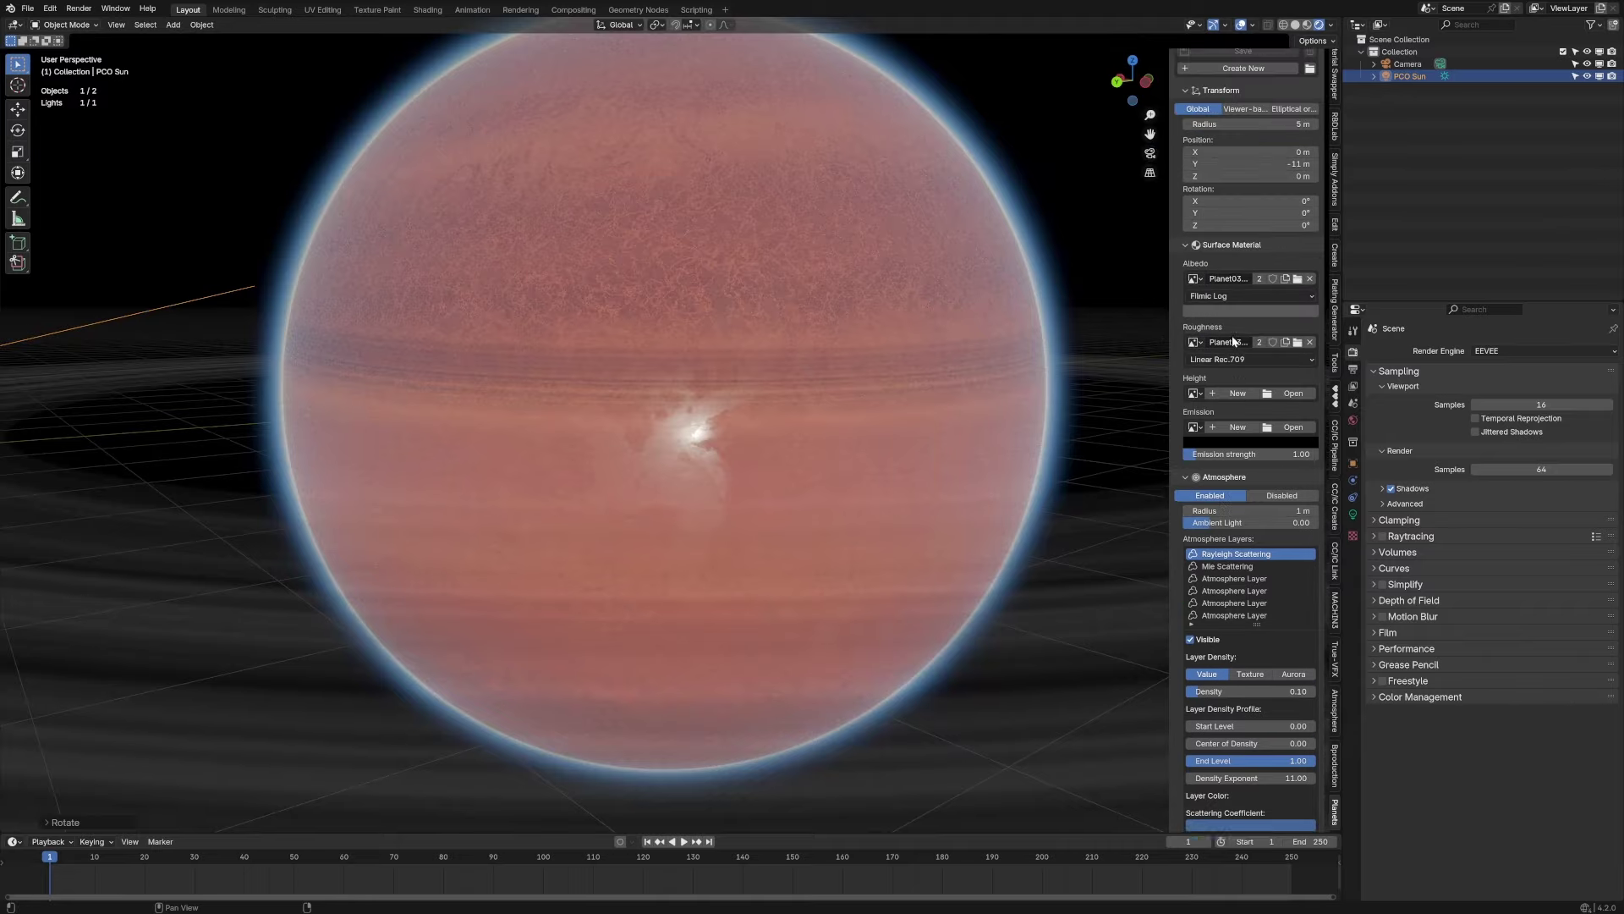
pyautogui.scroll(4, 840, 328)
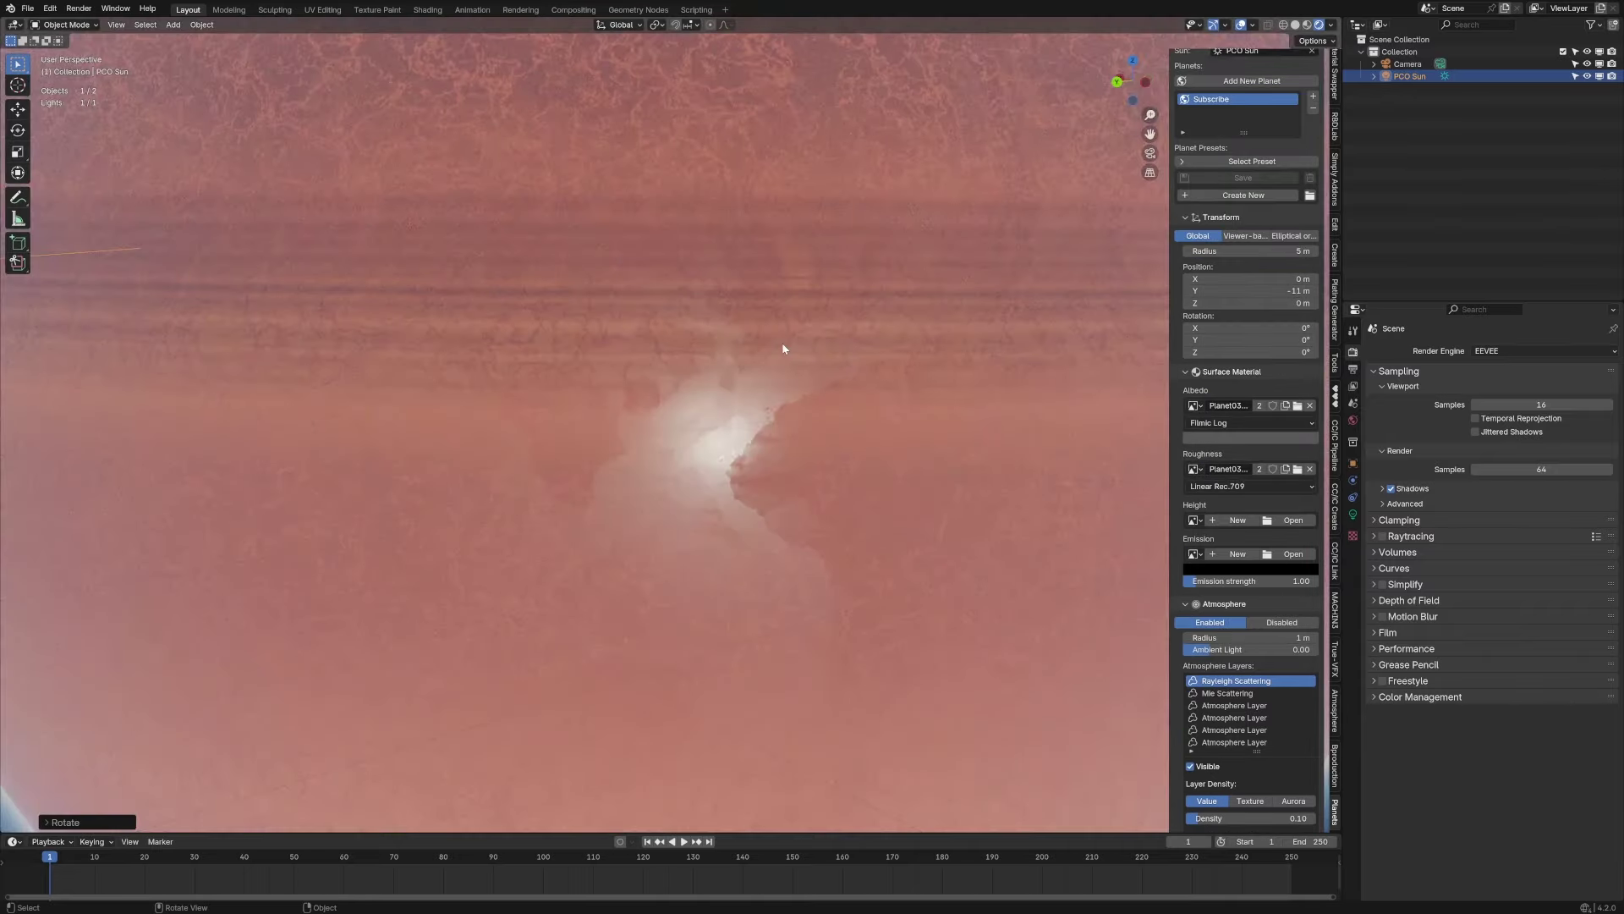
pyautogui.scroll(-6, 868, 397)
pyautogui.moveTo(793, 551); pyautogui.dragTo(884, 561, button='middle')
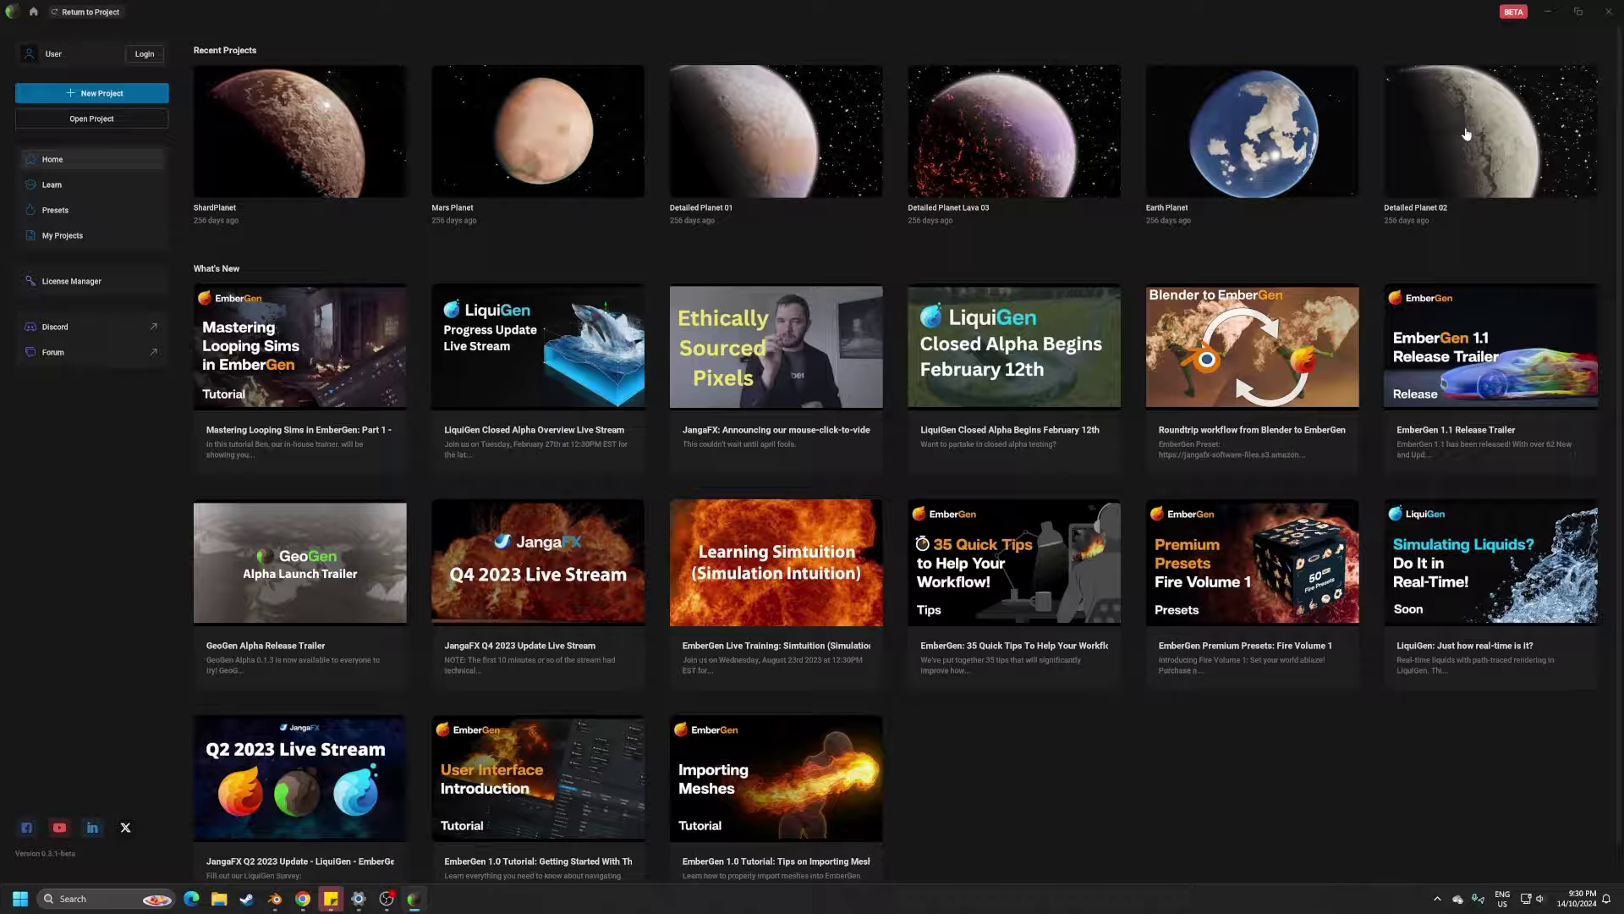
# Open the Detailed Planet 02 project from Recent Projects
pyautogui.click(1466, 133)
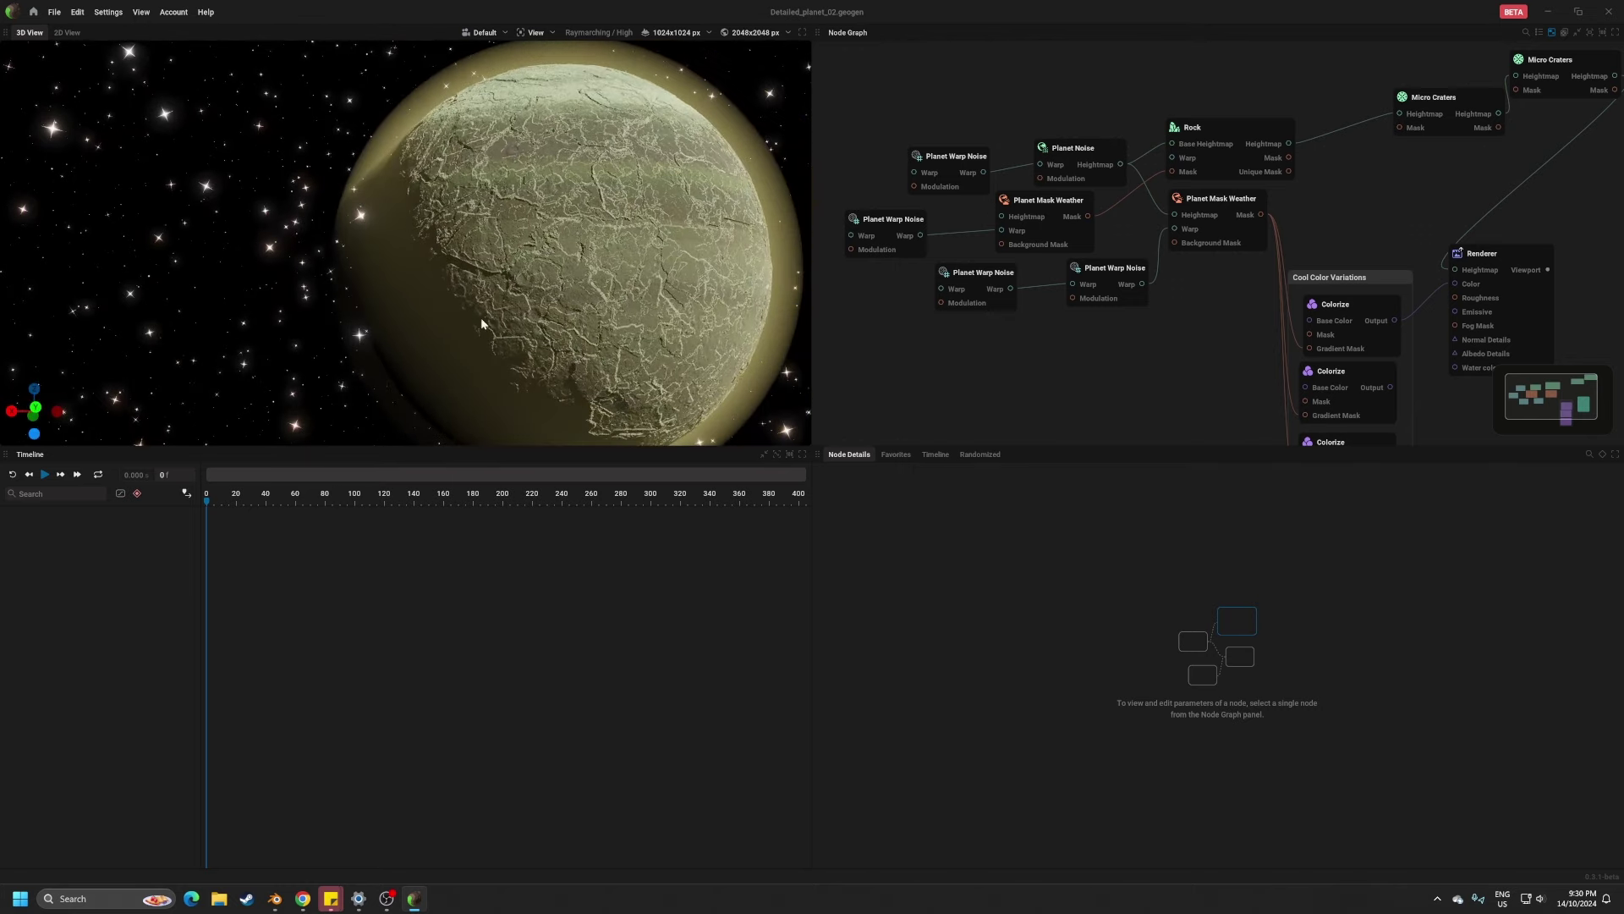
# Bring the Micro Craters and Renderer nodes into view and move the Renderer node up and right
pyautogui.moveTo(1252, 355); pyautogui.dragTo(946, 349, button='middle')
pyautogui.scroll(-5, 946, 348)
pyautogui.scroll(3, 946, 325)
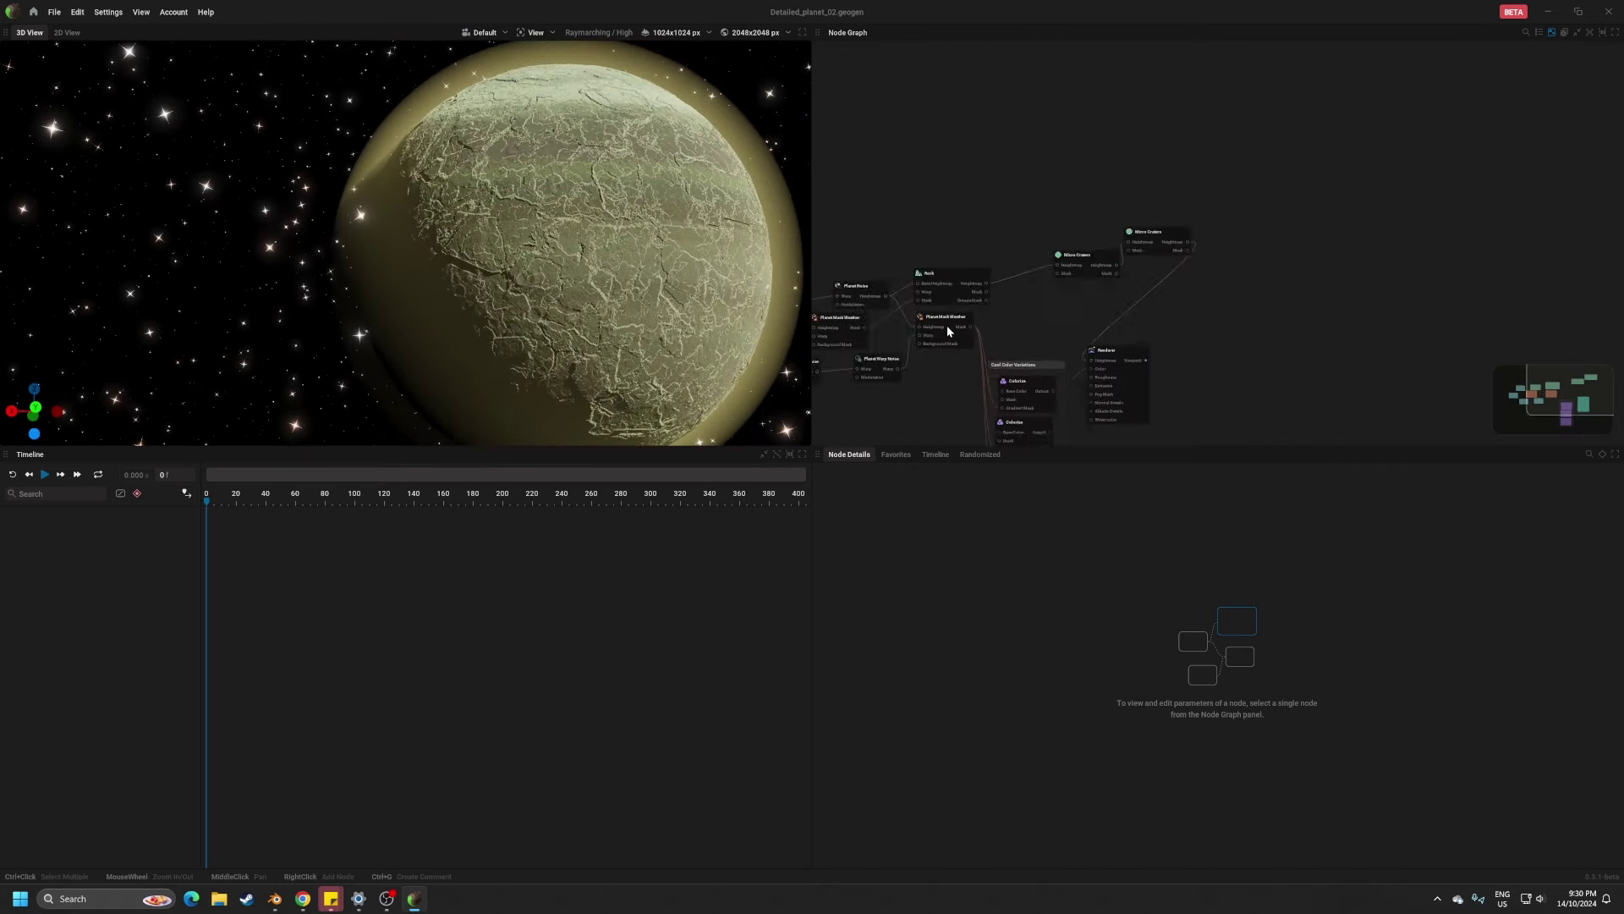
pyautogui.scroll(4, 1099, 353)
pyautogui.moveTo(1099, 353)
pyautogui.mouseDown(button='middle')
pyautogui.moveTo(1120, 255)
pyautogui.moveTo(1083, 332)
pyautogui.mouseUp(button='middle')
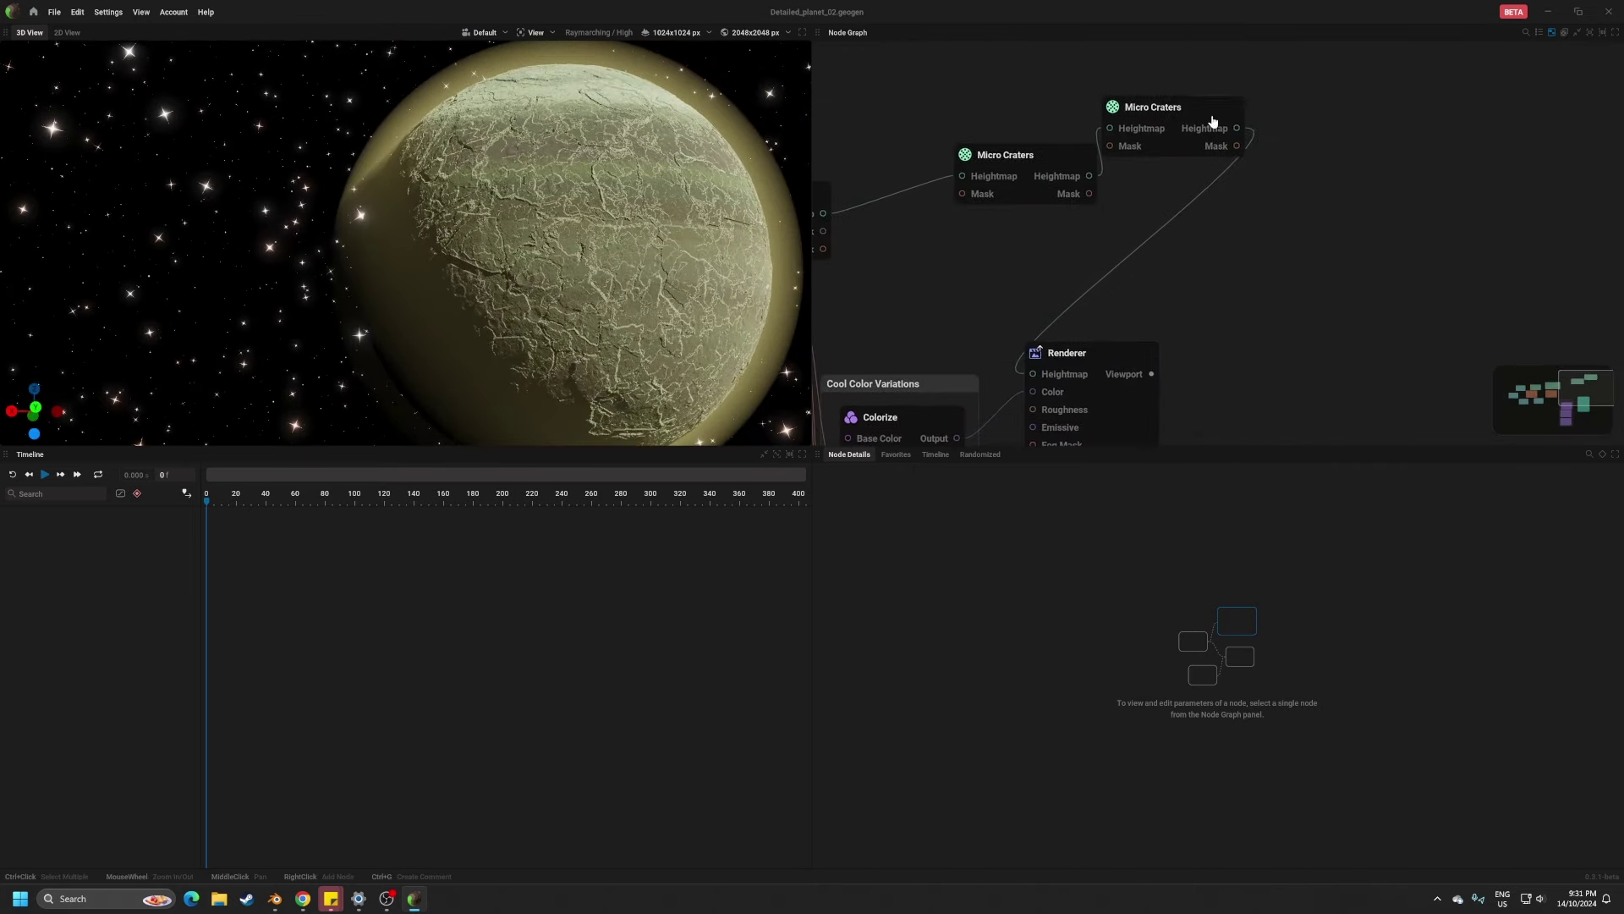
pyautogui.click(1132, 366)
pyautogui.moveTo(1131, 367); pyautogui.dragTo(1448, 186)
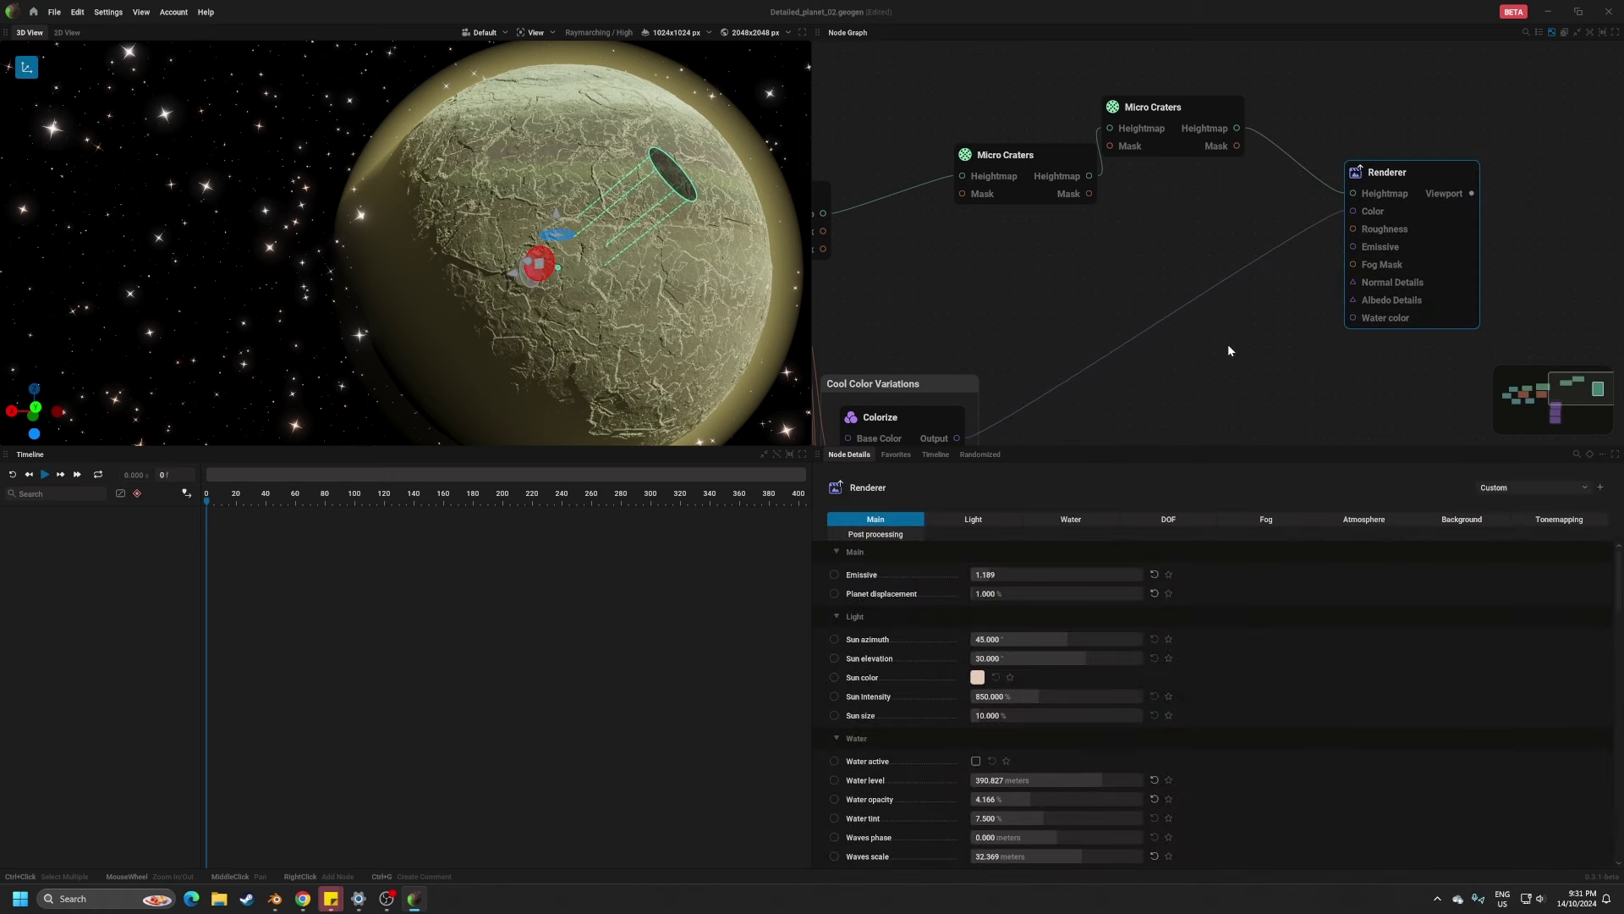
pyautogui.moveTo(1228, 349); pyautogui.dragTo(1315, 250, button='middle')
# Pull a wire from Micro Craters' Heightmap output to reveal the Export Heightmap node option
pyautogui.moveTo(1043, 338); pyautogui.dragTo(1133, 348)
pyautogui.moveTo(1161, 408)
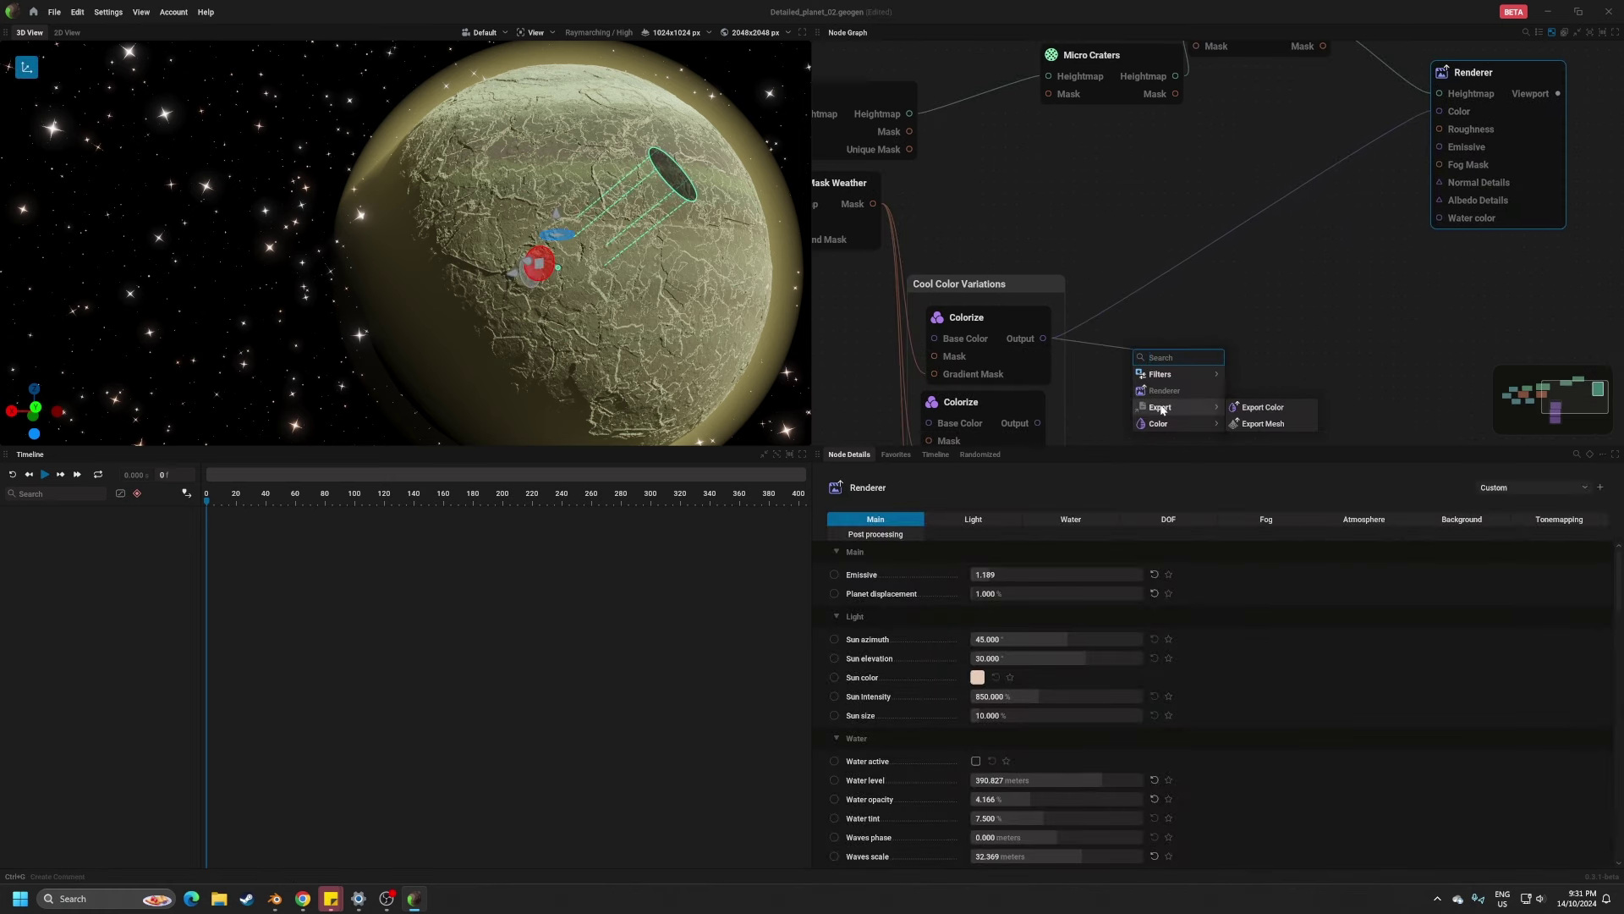
pyautogui.click(1260, 151)
pyautogui.moveTo(1260, 153); pyautogui.dragTo(1105, 272, button='middle')
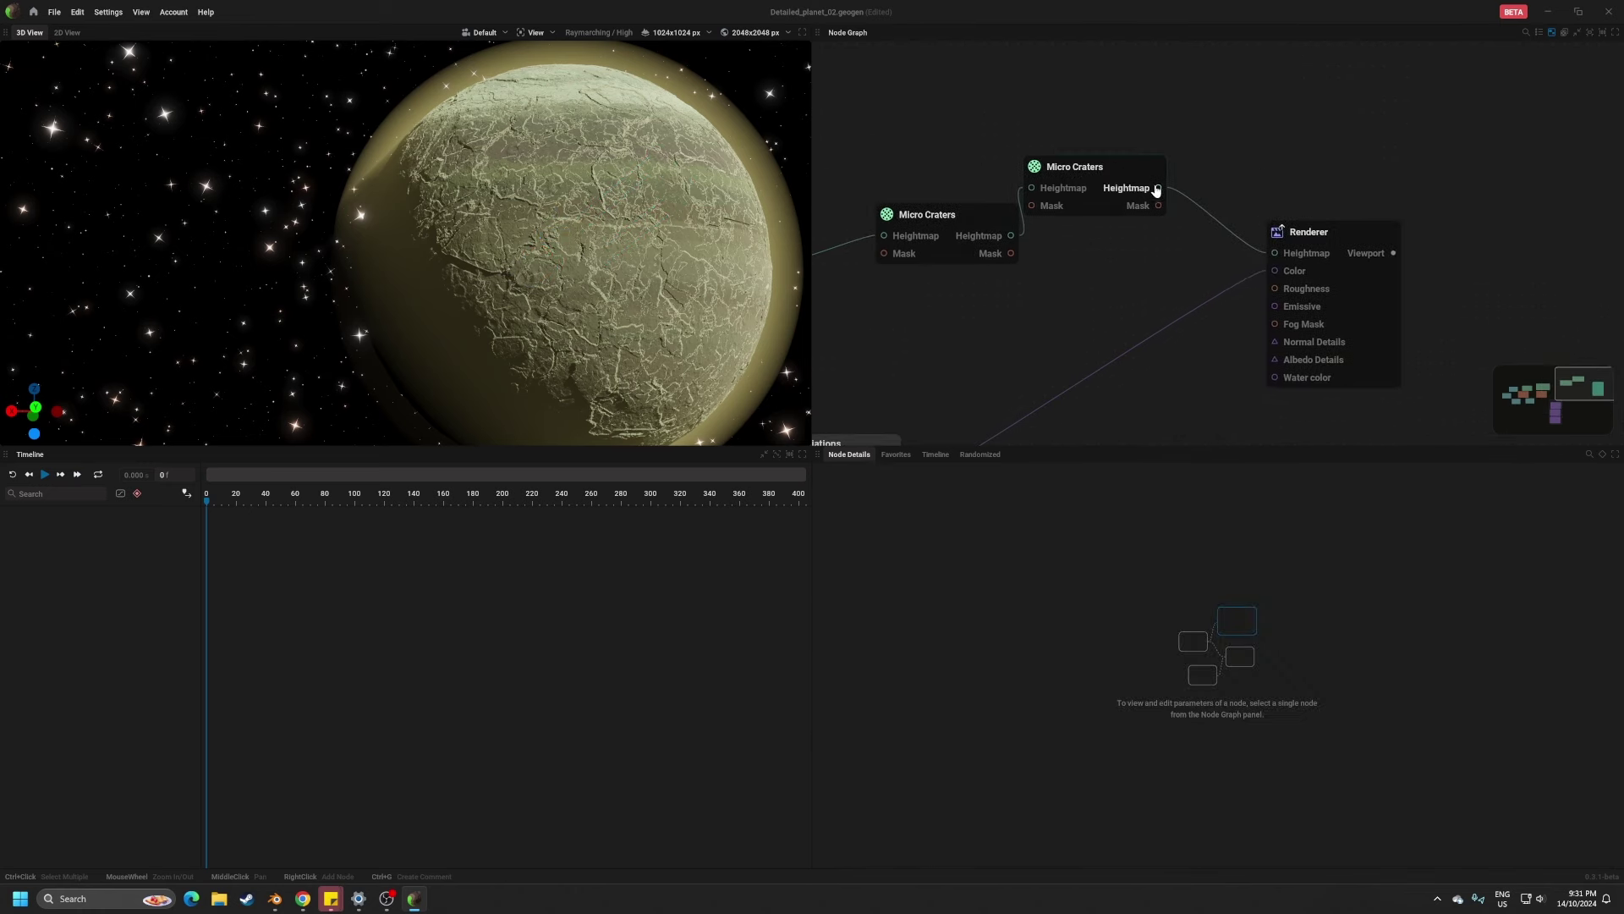
pyautogui.moveTo(1158, 188); pyautogui.dragTo(1211, 139)
pyautogui.moveTo(1257, 261)
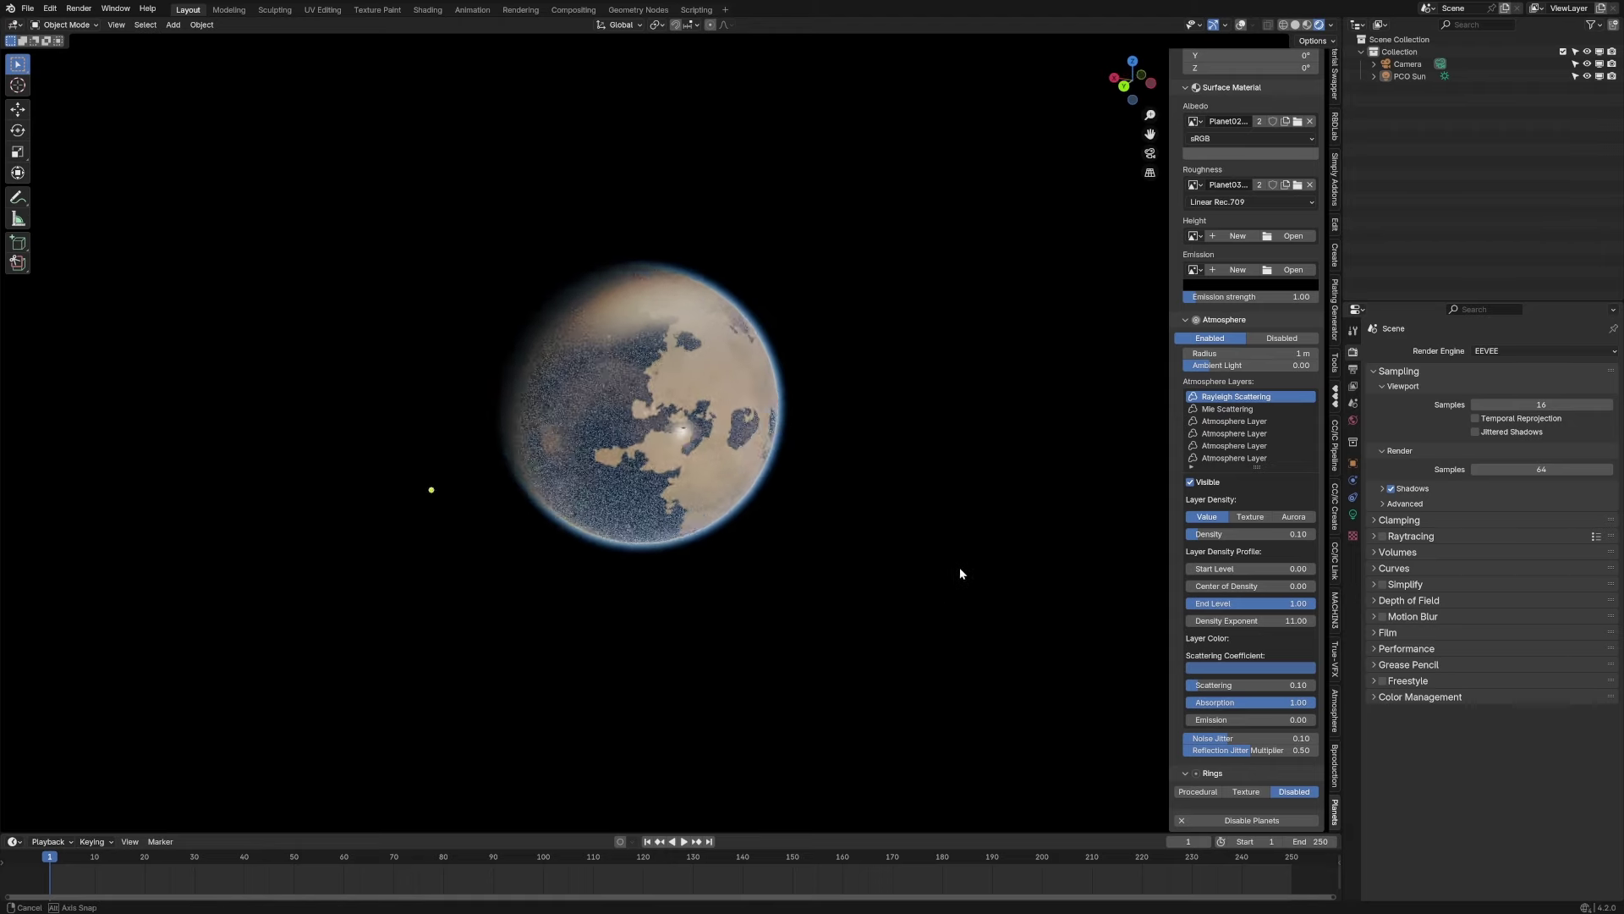
# Orbit and zoom around the planet to inspect its tan-and-blue Planet03 surface and atmospheric glow
pyautogui.moveTo(960, 574); pyautogui.dragTo(773, 580, button='middle')
pyautogui.scroll(10, 676, 558)
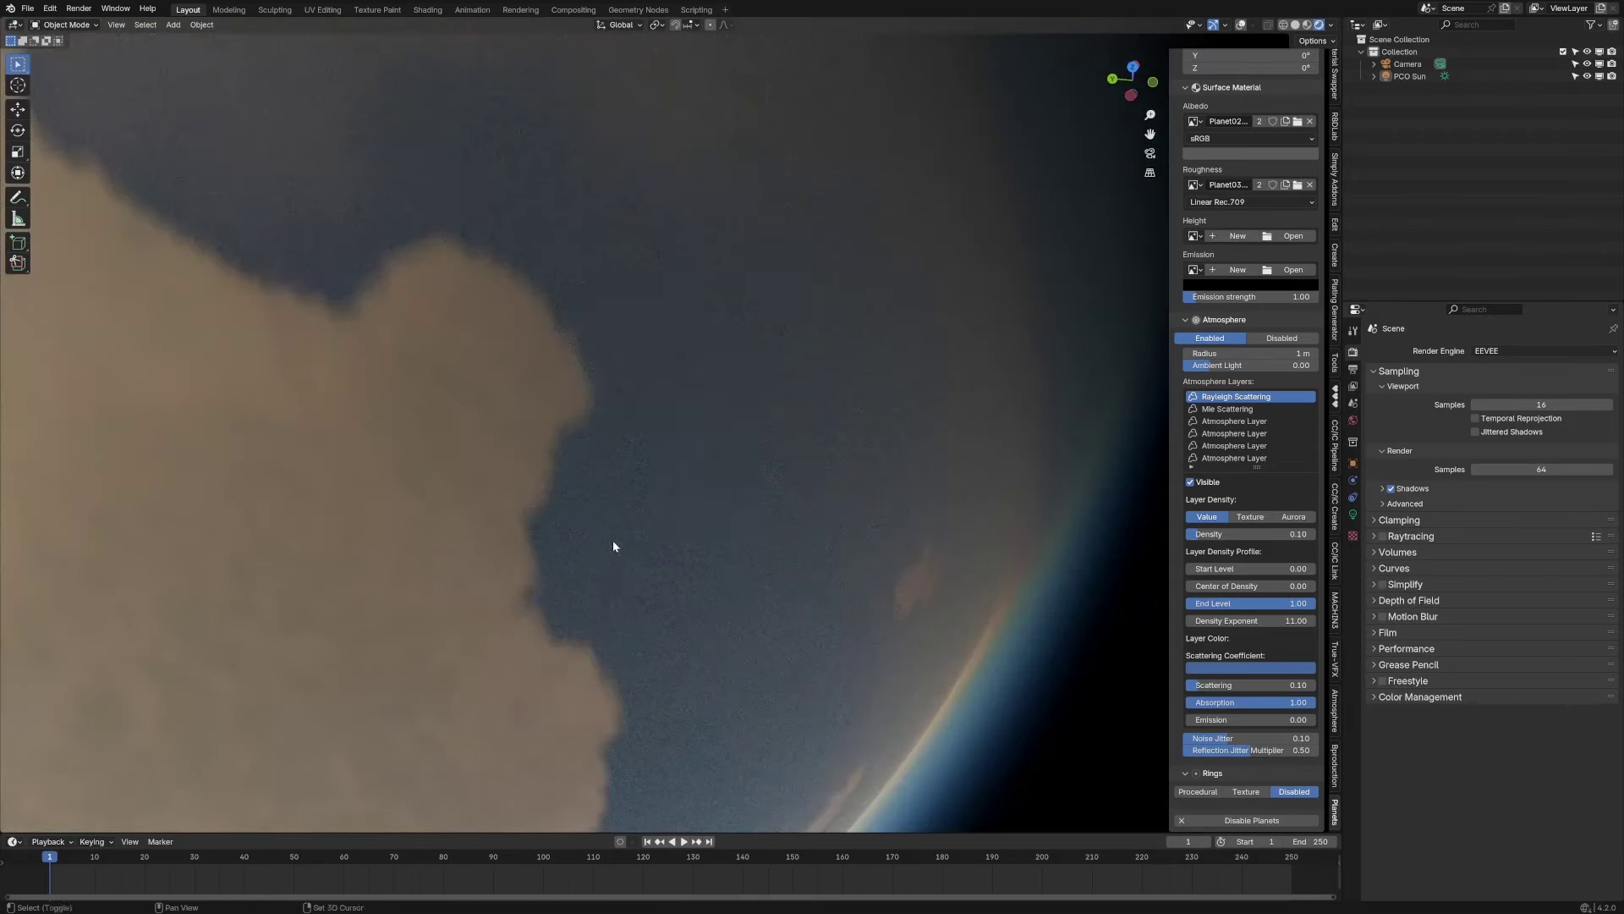
pyautogui.scroll(-10, 805, 586)
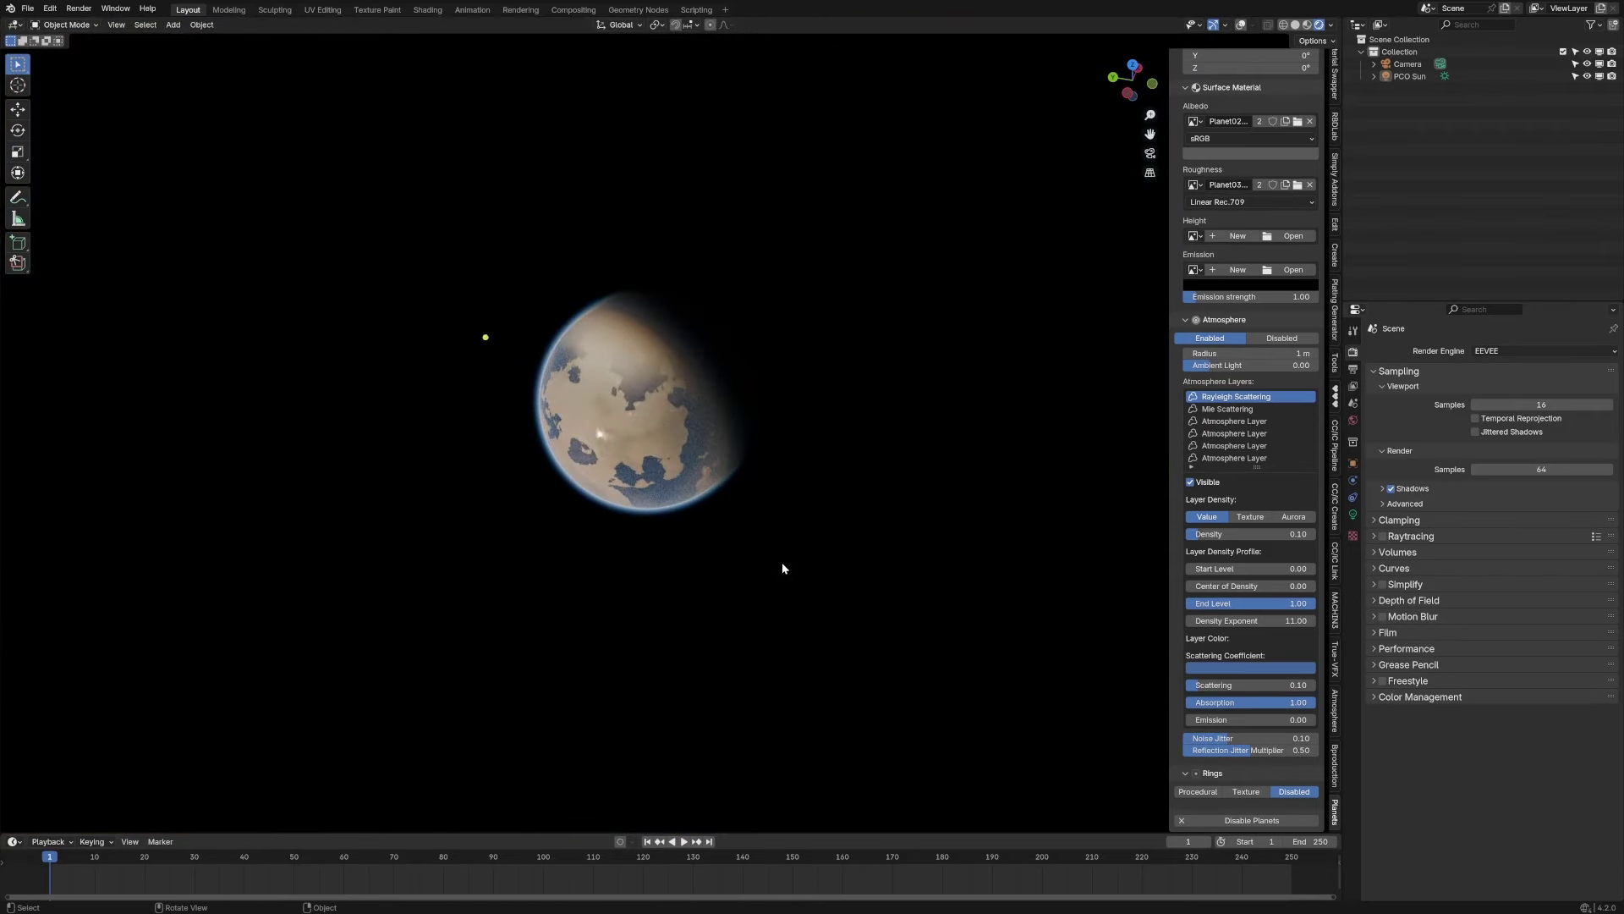